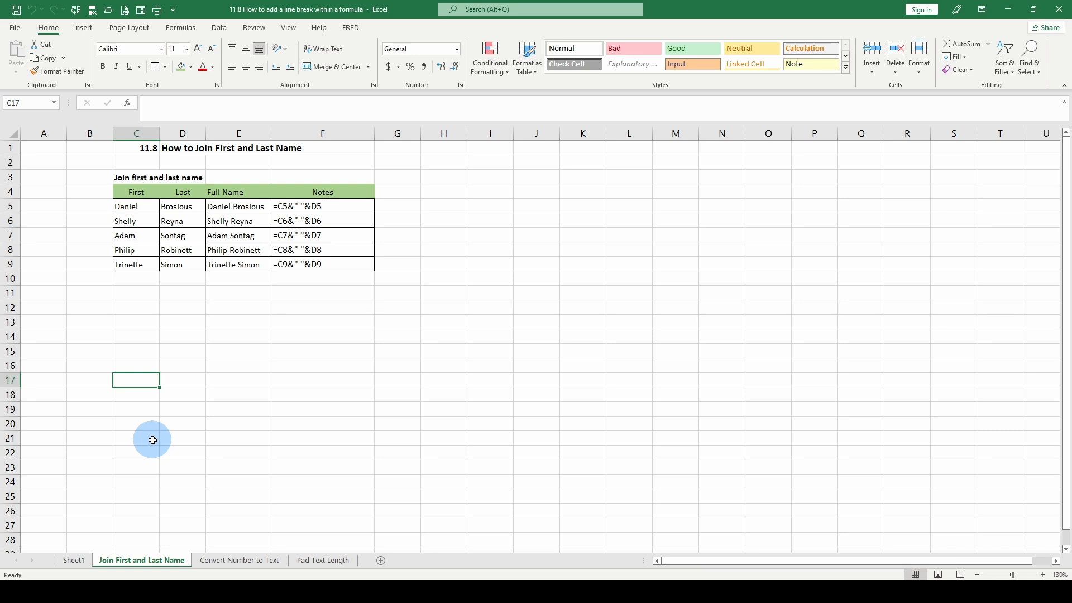
Inspect the first-name, last-name and full-name cells in row 5, including the joining formula in E5
{"action": "left_click", "coordinate": [134, 207]}
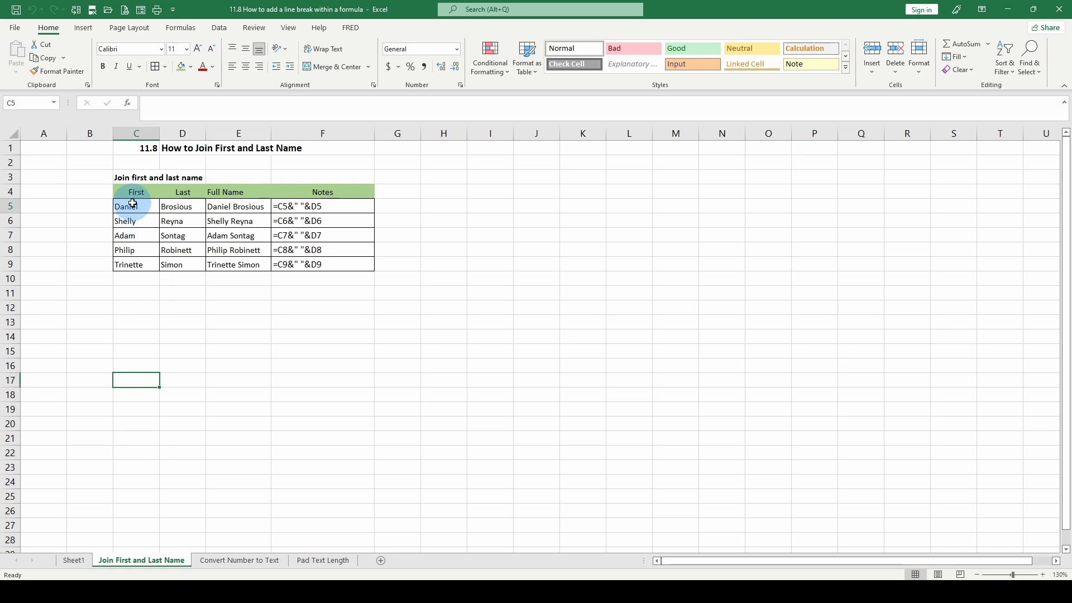
{"action": "left_click", "coordinate": [182, 206]}
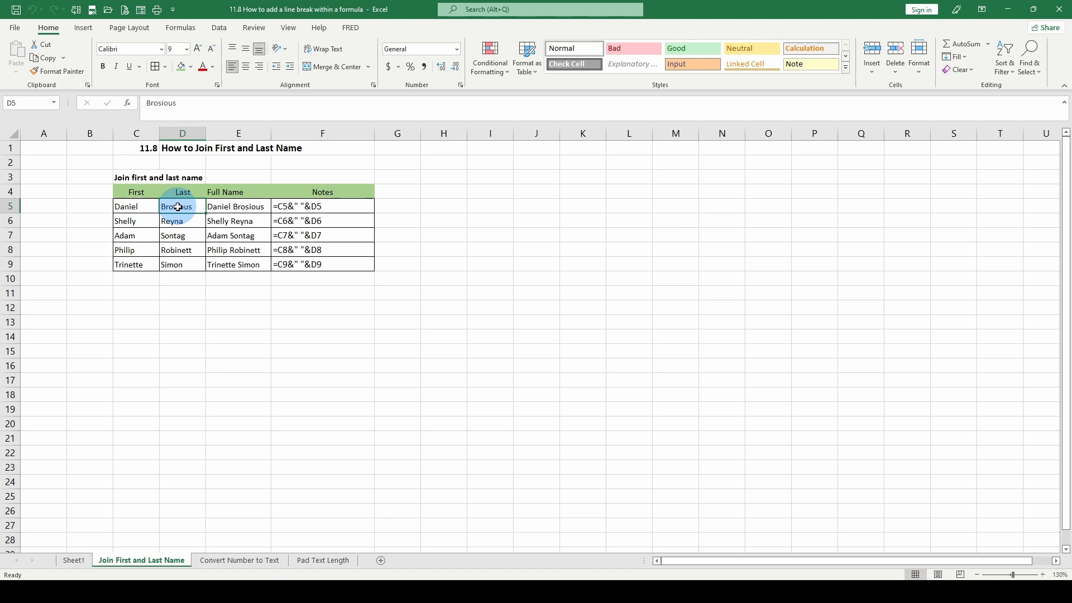
{"action": "left_click", "coordinate": [224, 206]}
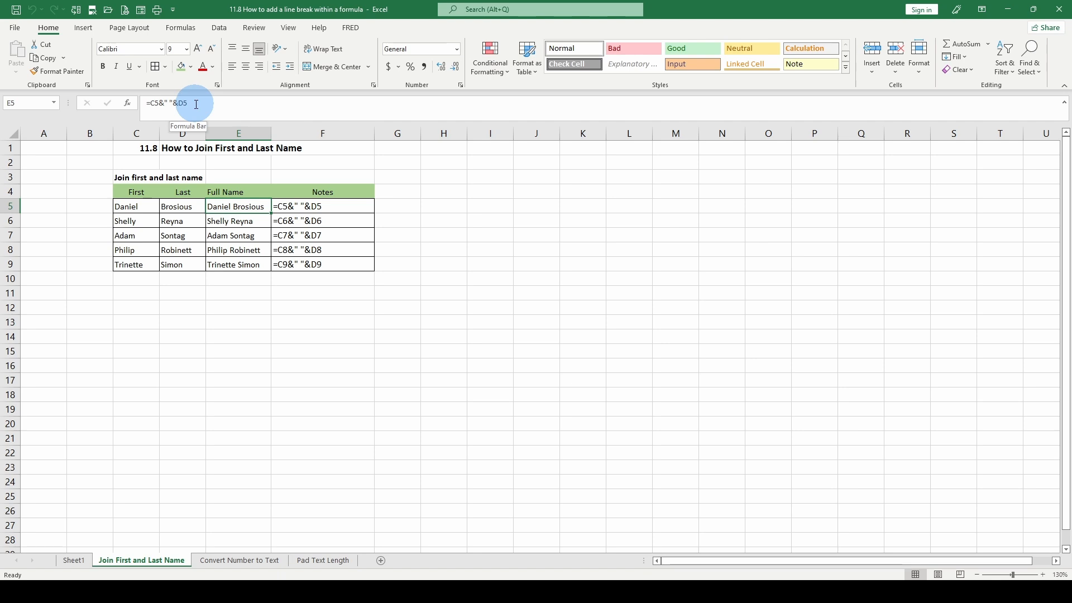
Examine the input values and their underlying contents in C5:C12 of the Convert Number to Text sheet
{"action": "left_click", "coordinate": [239, 560]}
{"action": "left_click_drag", "start_coordinate": [123, 198], "coordinate": [129, 288]}
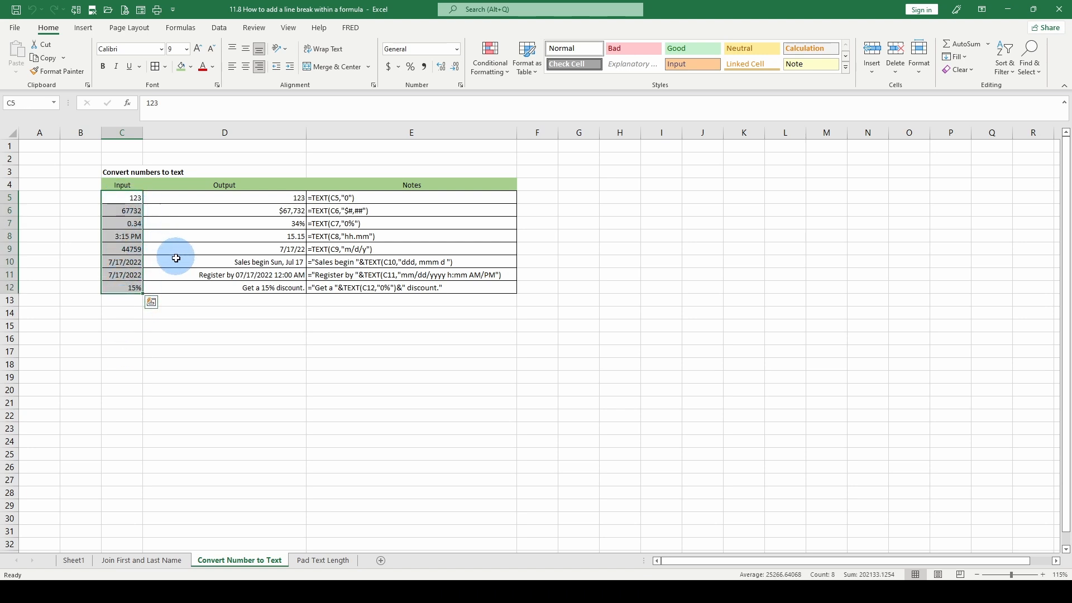
{"action": "left_click", "coordinate": [126, 210]}
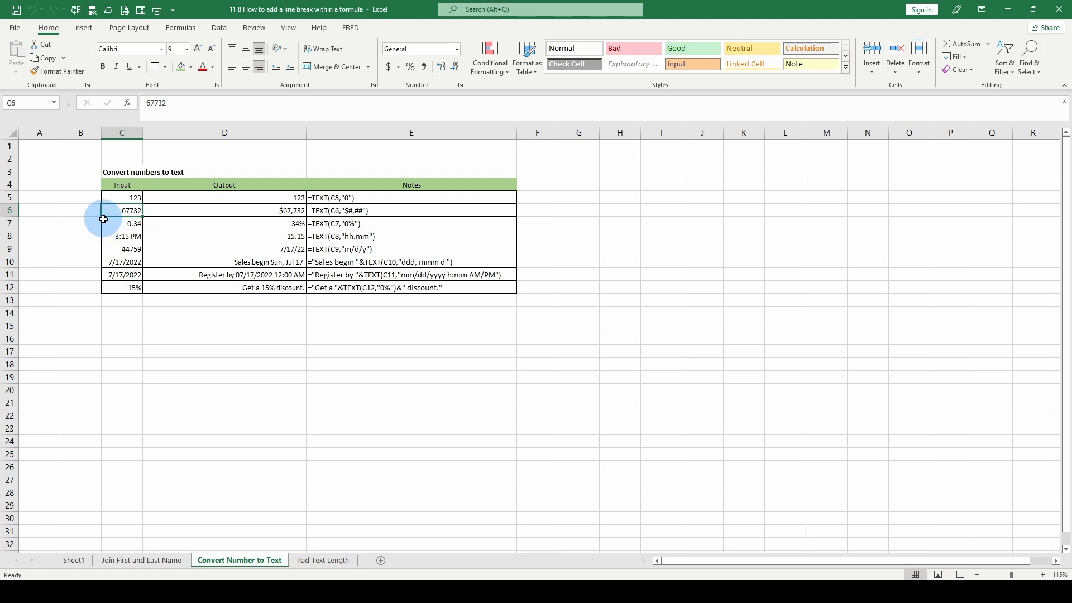
{"action": "left_click", "coordinate": [105, 222]}
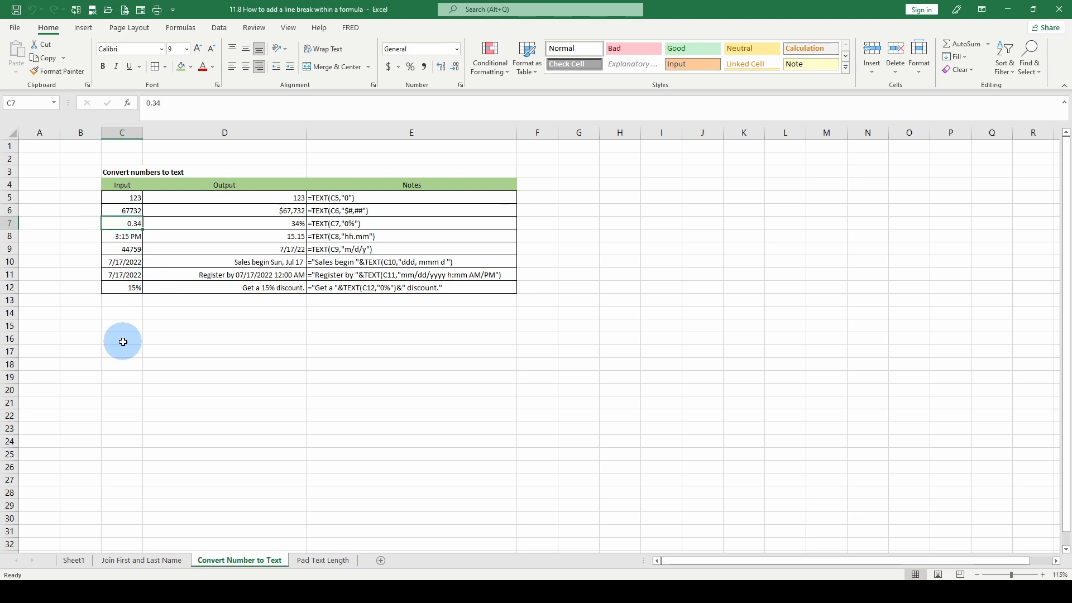
{"action": "left_click", "coordinate": [129, 248]}
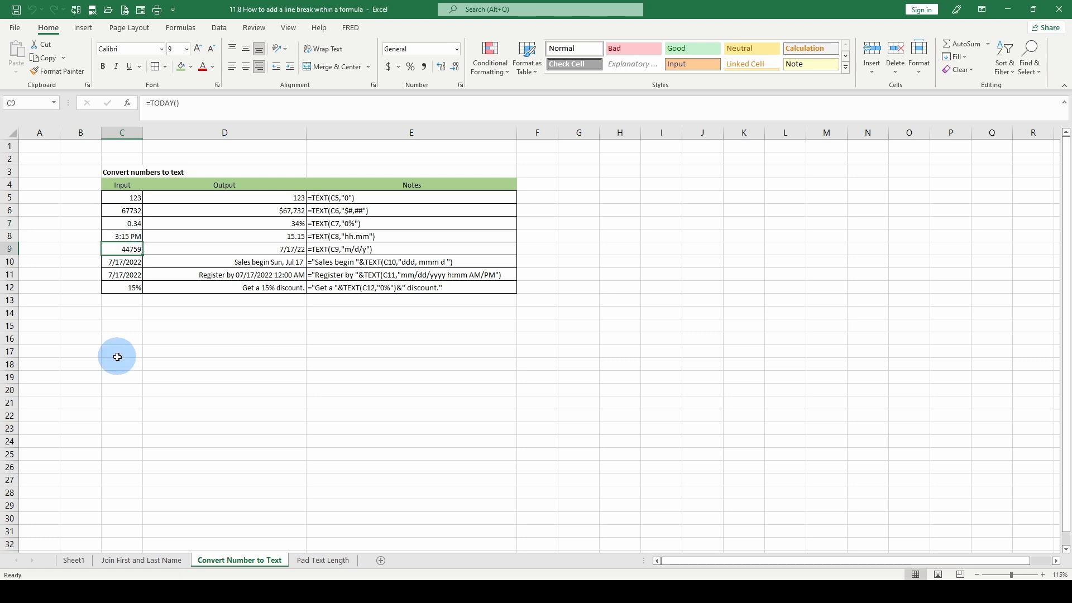
{"action": "left_click", "coordinate": [120, 262]}
{"action": "left_click", "coordinate": [126, 272]}
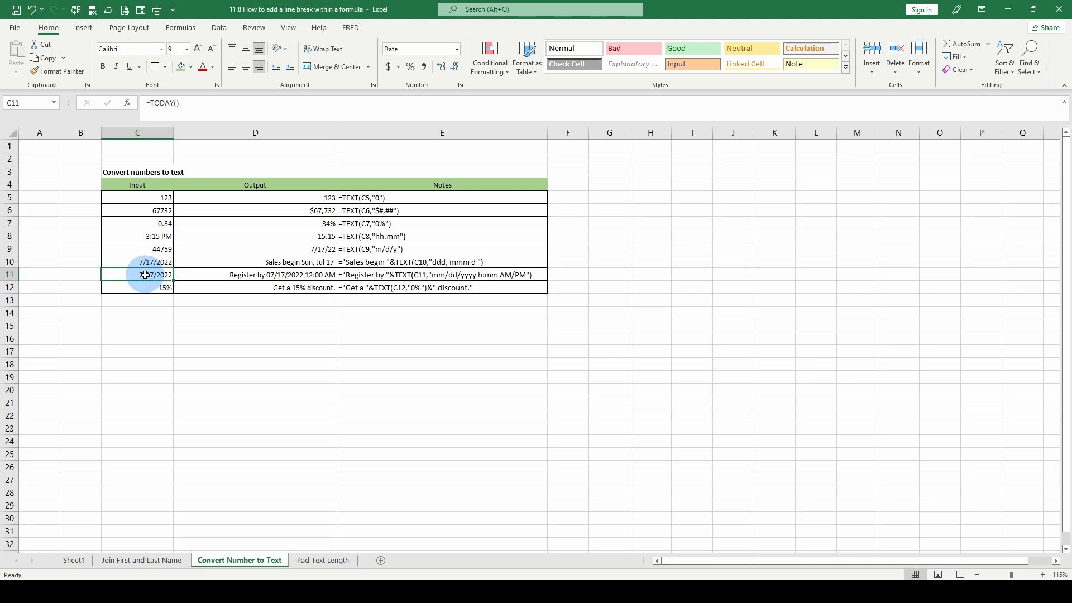
{"action": "left_click", "coordinate": [138, 260]}
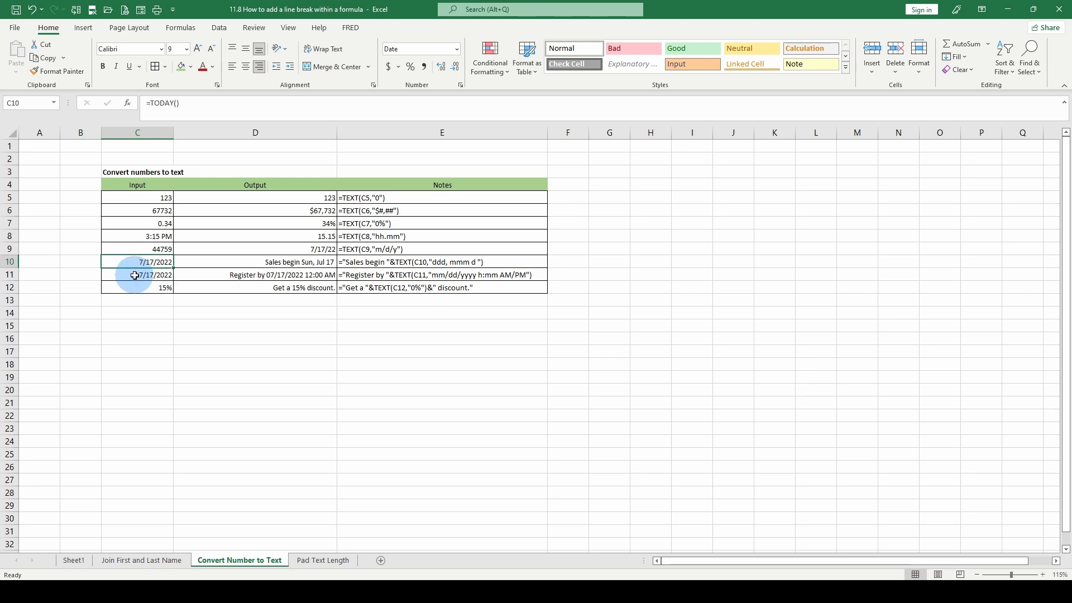
Enter the date and time 7/17/21 9:00 in input cell C11
{"action": "left_click", "coordinate": [136, 273]}
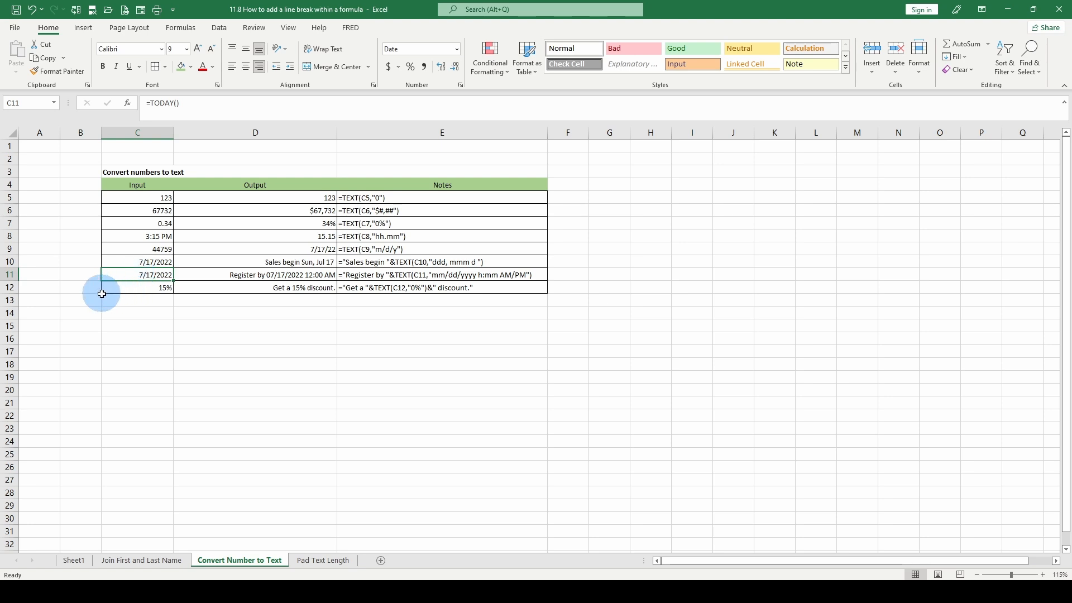
{"action": "type", "text": "7/17"}
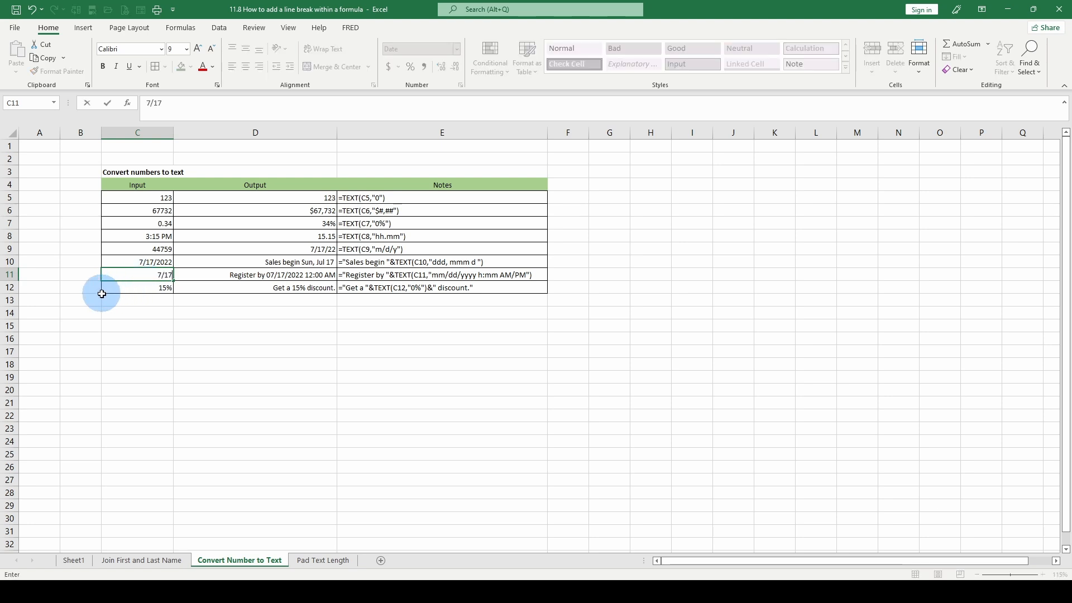
{"action": "type", "text": "/21 9:00"}
Look through the available number formats for input cell C12 without applying one
{"action": "left_click", "coordinate": [119, 292]}
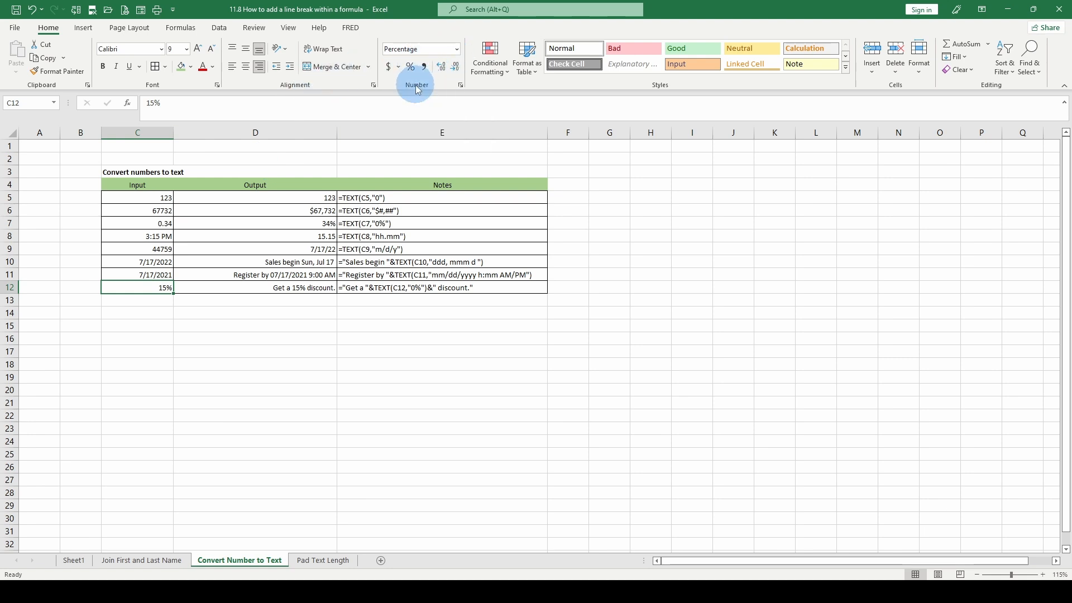
{"action": "left_click", "coordinate": [457, 49]}
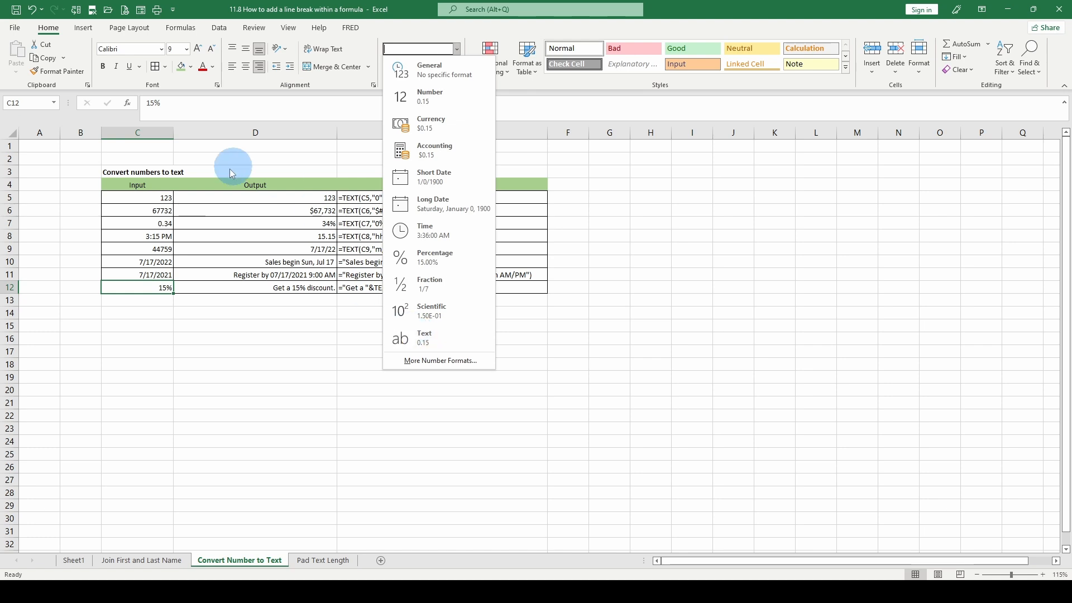
{"action": "left_click", "coordinate": [296, 200]}
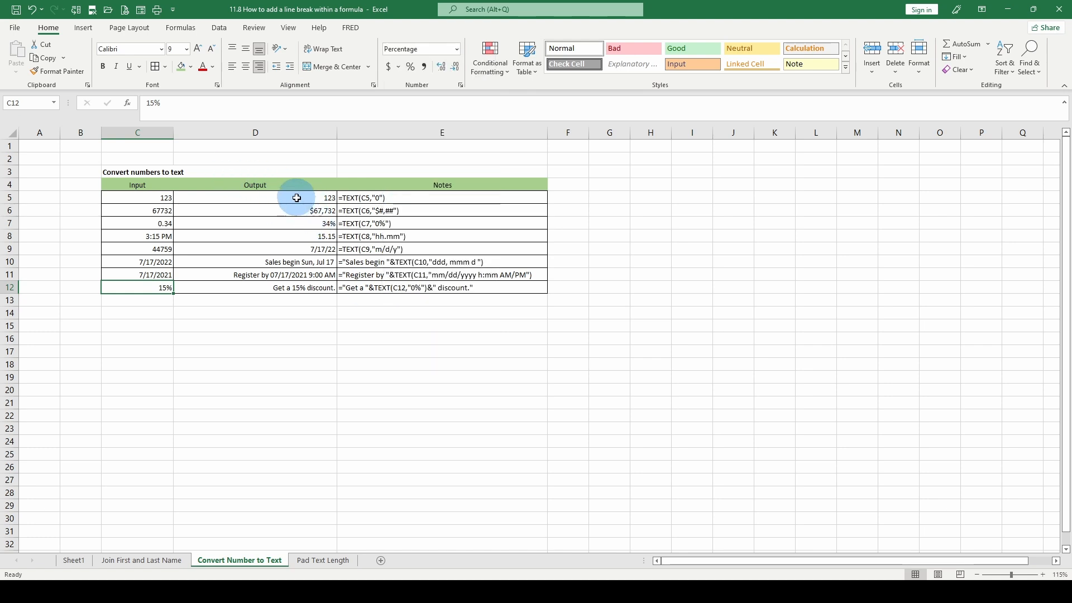
Review the TEXT function's arguments and the existing formula in output cell D5, leaving the formula as it is
{"action": "left_click", "coordinate": [296, 198]}
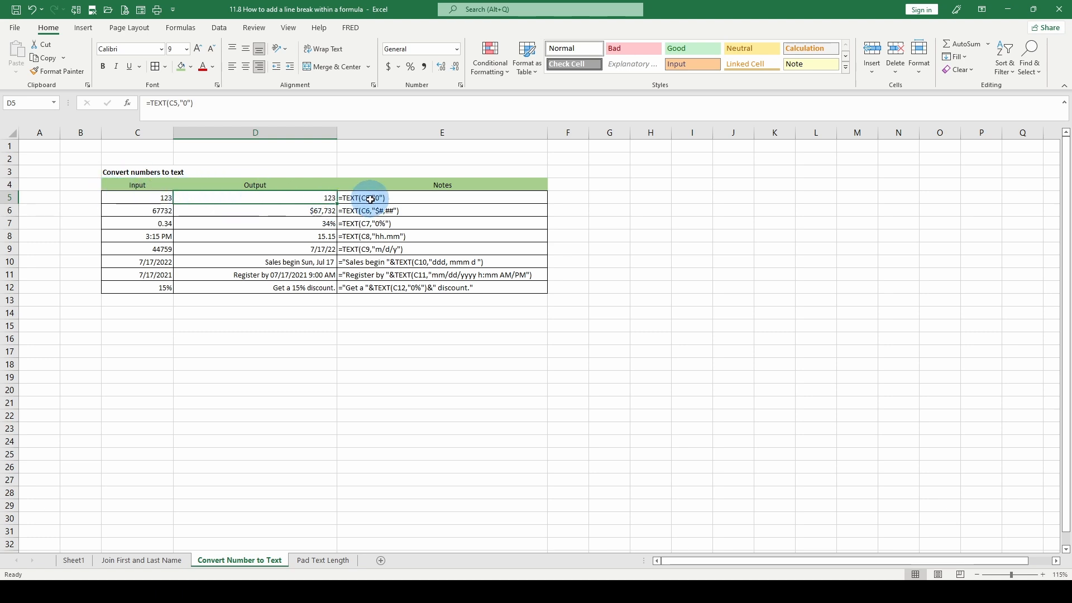
{"action": "left_click", "coordinate": [182, 29]}
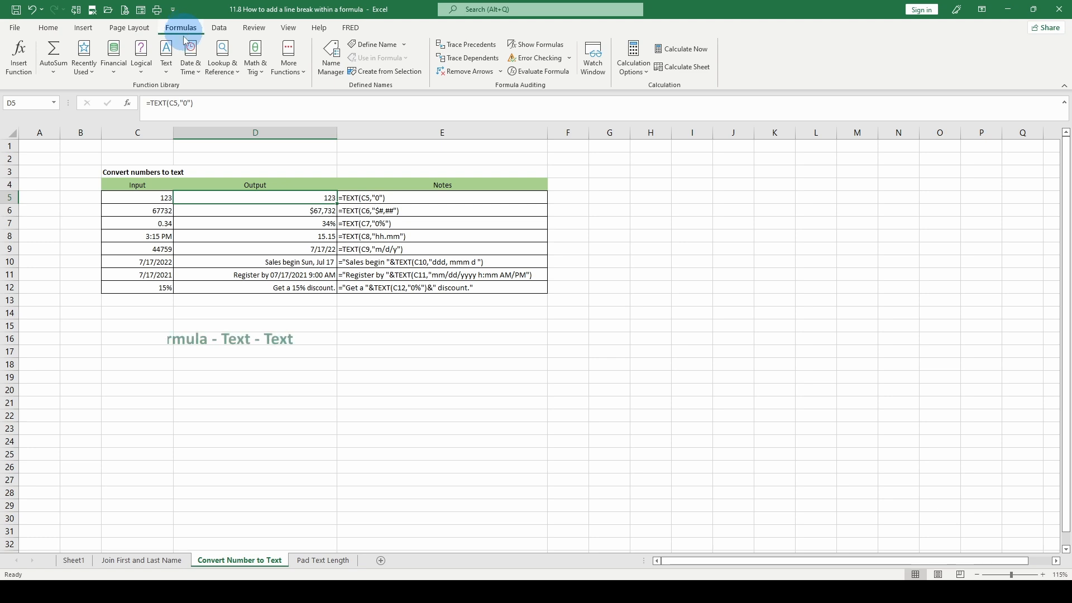
{"action": "left_click", "coordinate": [166, 59]}
{"action": "scroll", "coordinate": [200, 296], "scroll_direction": "down", "scroll_amount": 3}
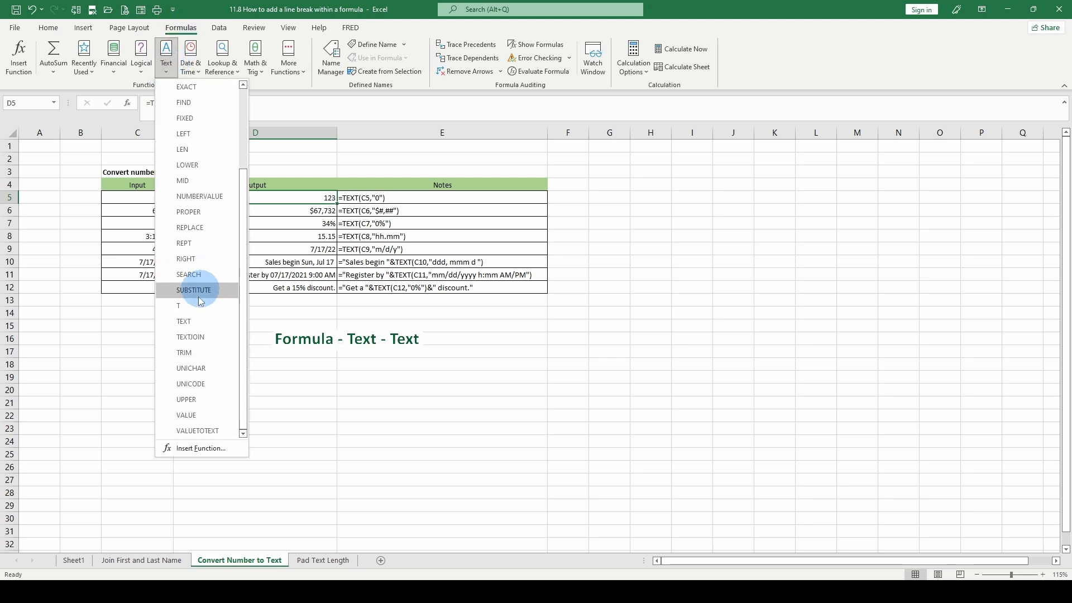
{"action": "left_click", "coordinate": [190, 320]}
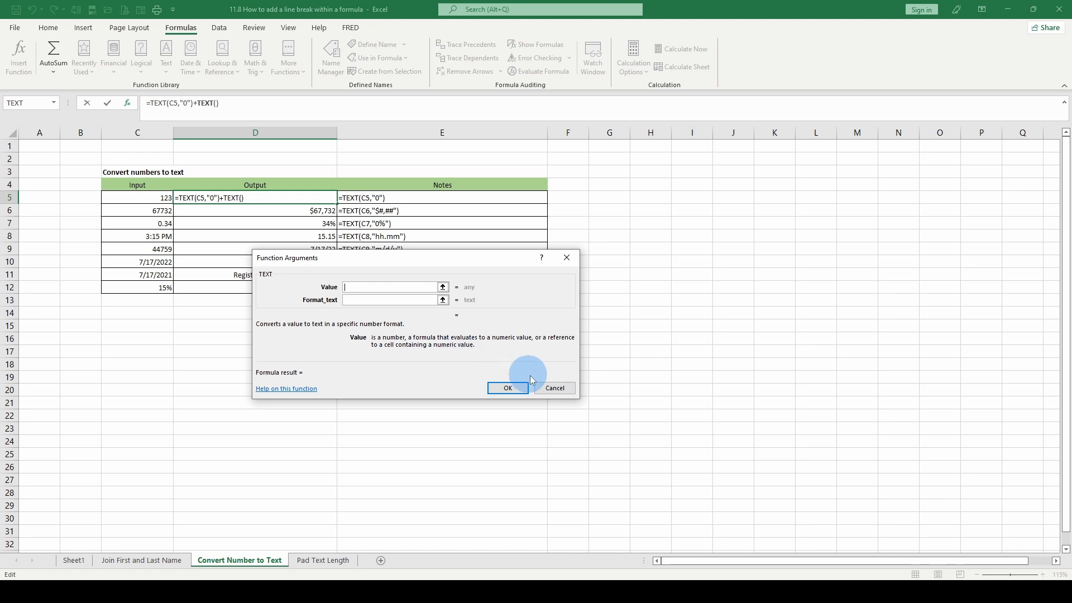
{"action": "left_click", "coordinate": [555, 388]}
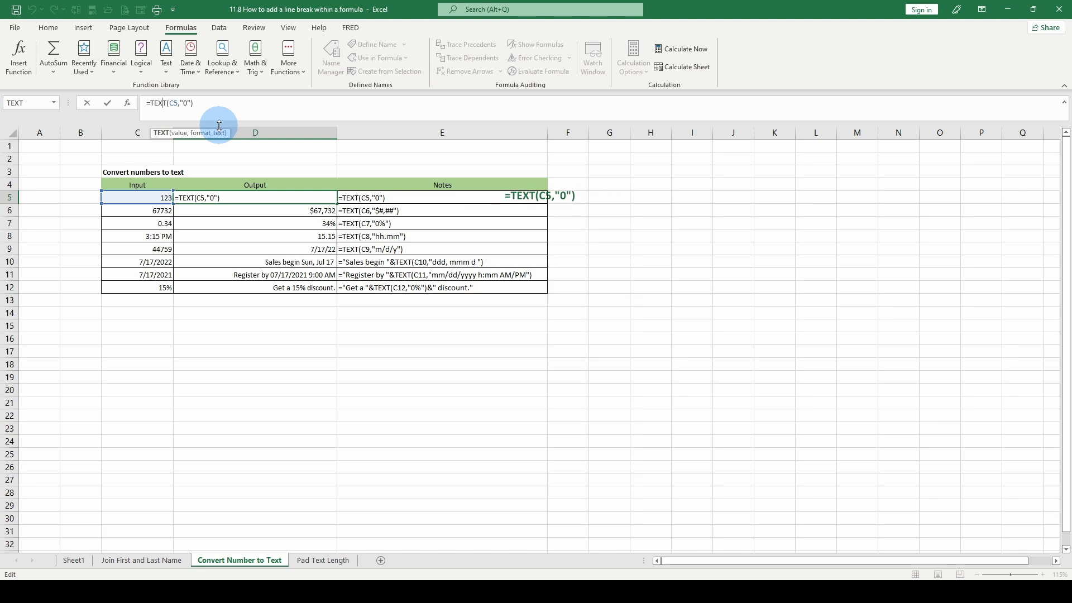
{"action": "key", "text": "ctrl+Return"}
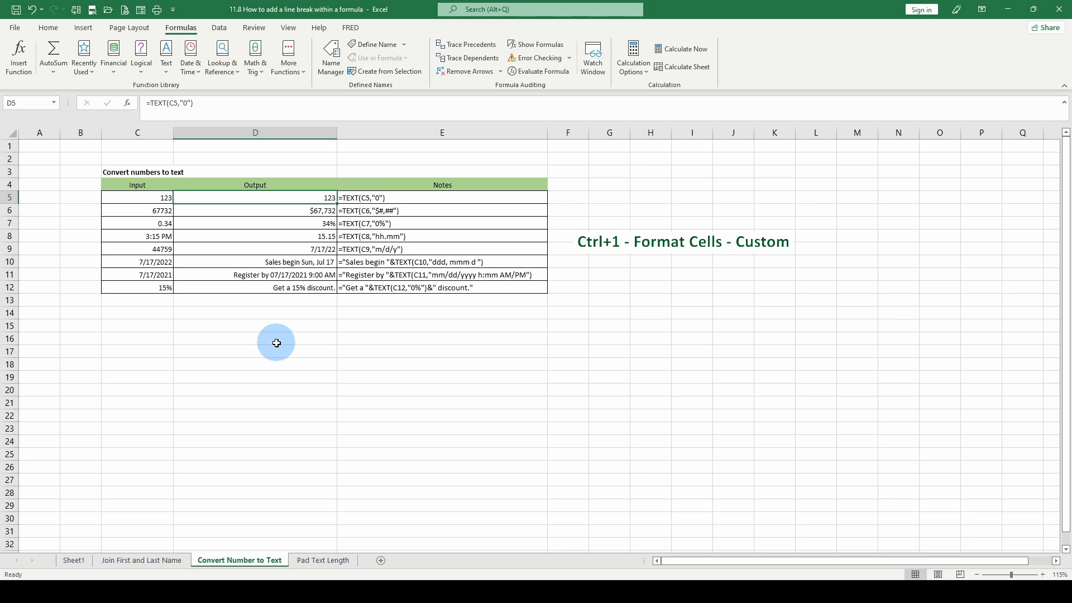
Browse the custom number format codes for cell D5, including 0.00E+00 and ##0.0E+0, with the format dialog moved clear of the table
{"action": "key", "text": "ctrl+1"}
{"action": "left_click", "coordinate": [292, 322]}
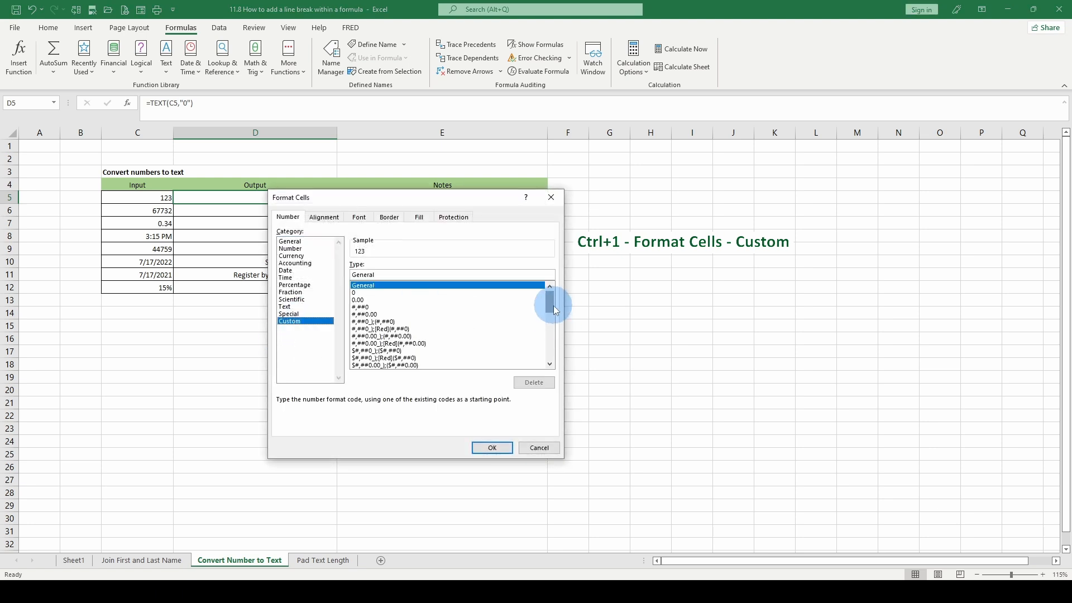
{"action": "left_click_drag", "start_coordinate": [554, 306], "coordinate": [545, 309]}
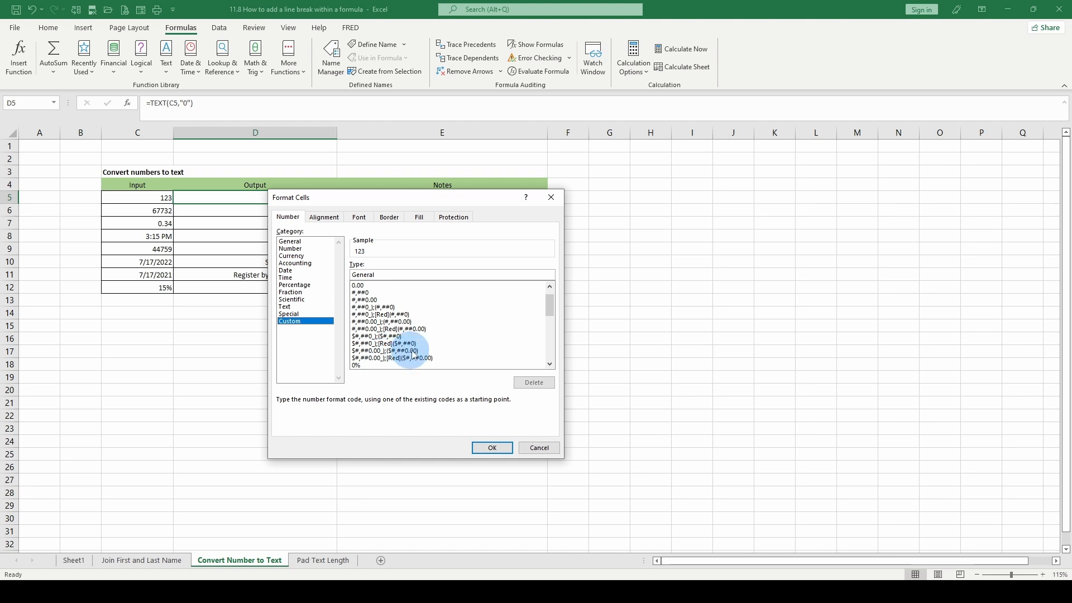
{"action": "left_click_drag", "start_coordinate": [550, 306], "coordinate": [550, 320]}
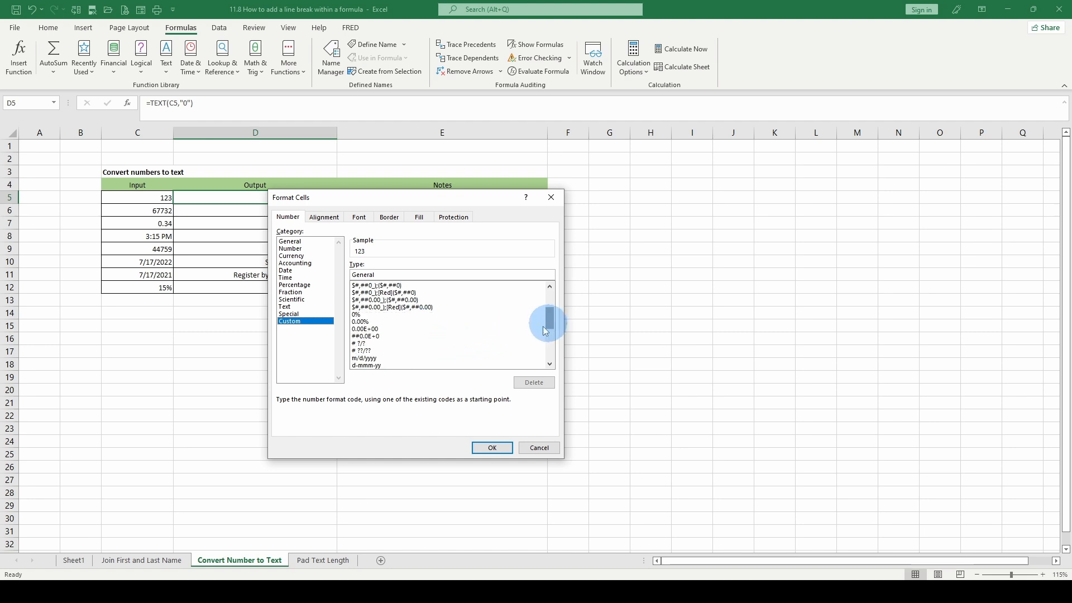
{"action": "left_click", "coordinate": [360, 330]}
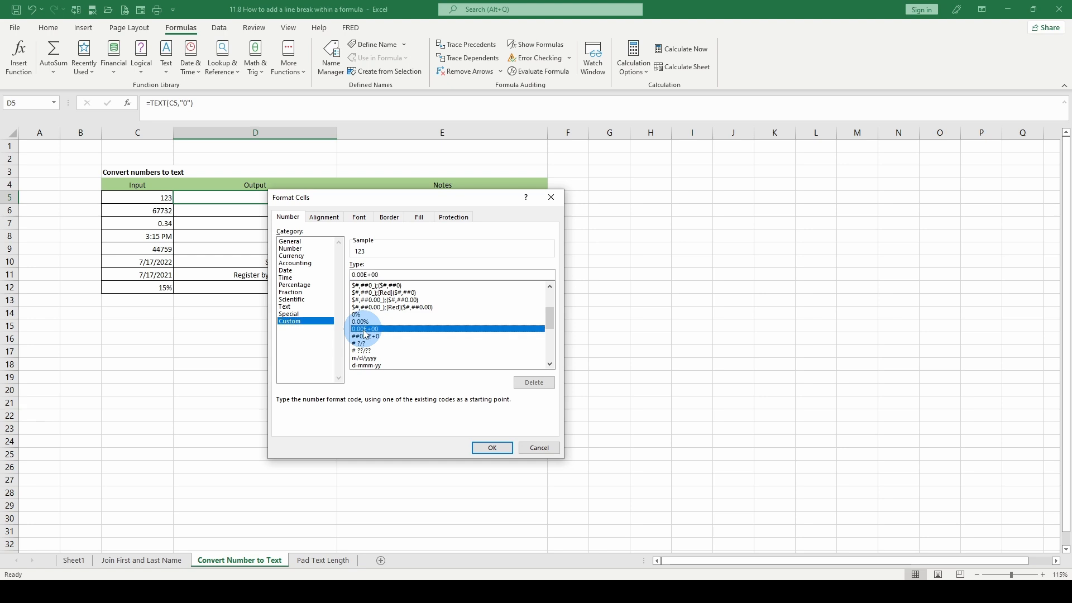
{"action": "left_click", "coordinate": [385, 337]}
{"action": "scroll", "coordinate": [388, 342], "scroll_direction": "down", "scroll_amount": 3}
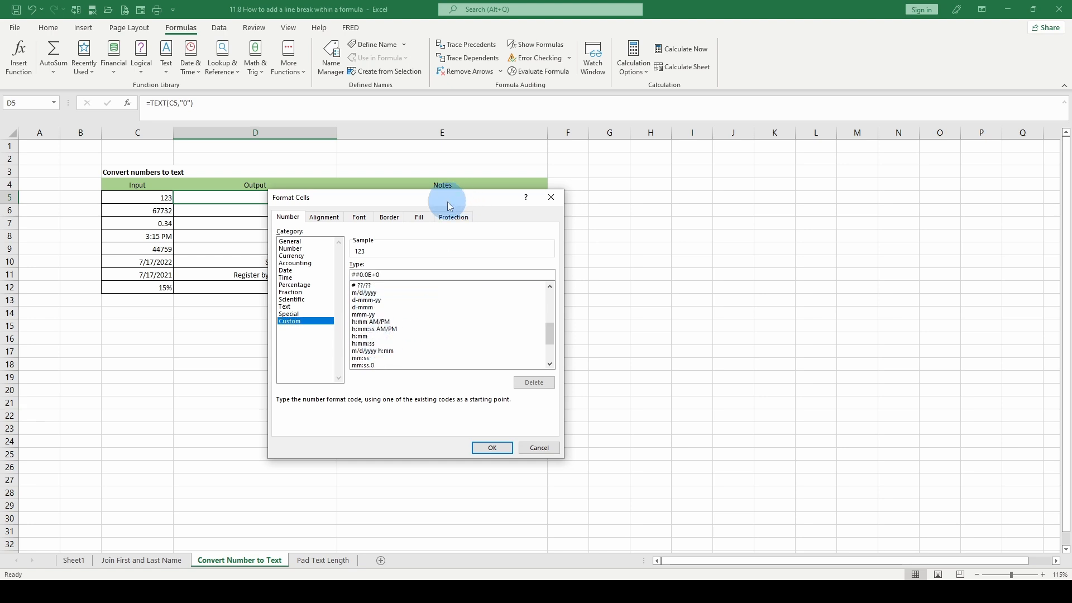
{"action": "left_click_drag", "start_coordinate": [438, 200], "coordinate": [743, 203]}
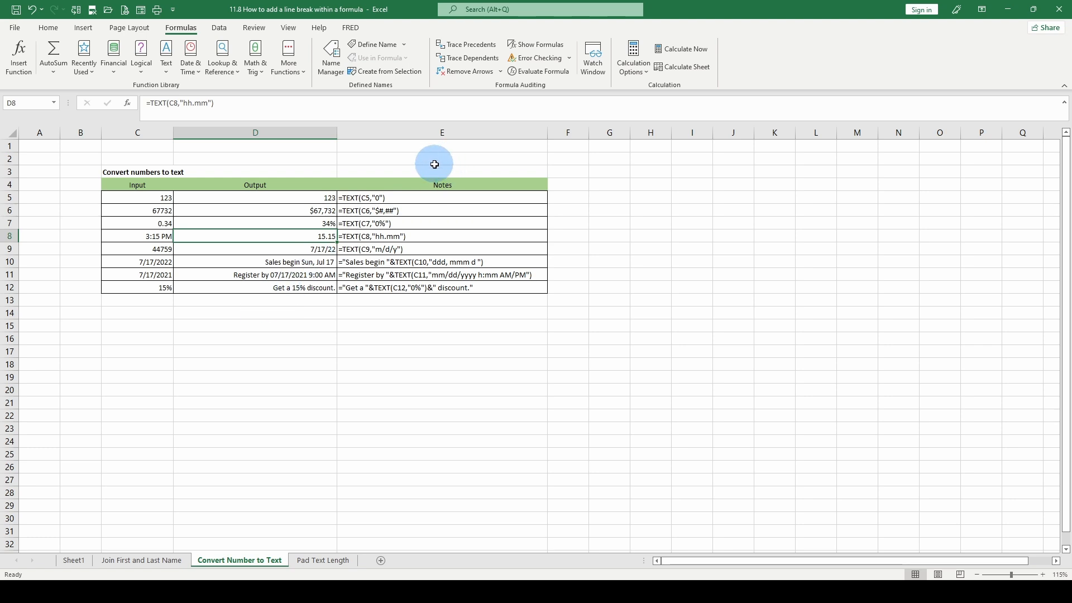
Browse the custom date and time format codes for cell D8, including m/d/yyyy, d-mmm-yy and m/d/yyyy h:mm, without applying any
{"action": "key", "text": "ctrl+1"}
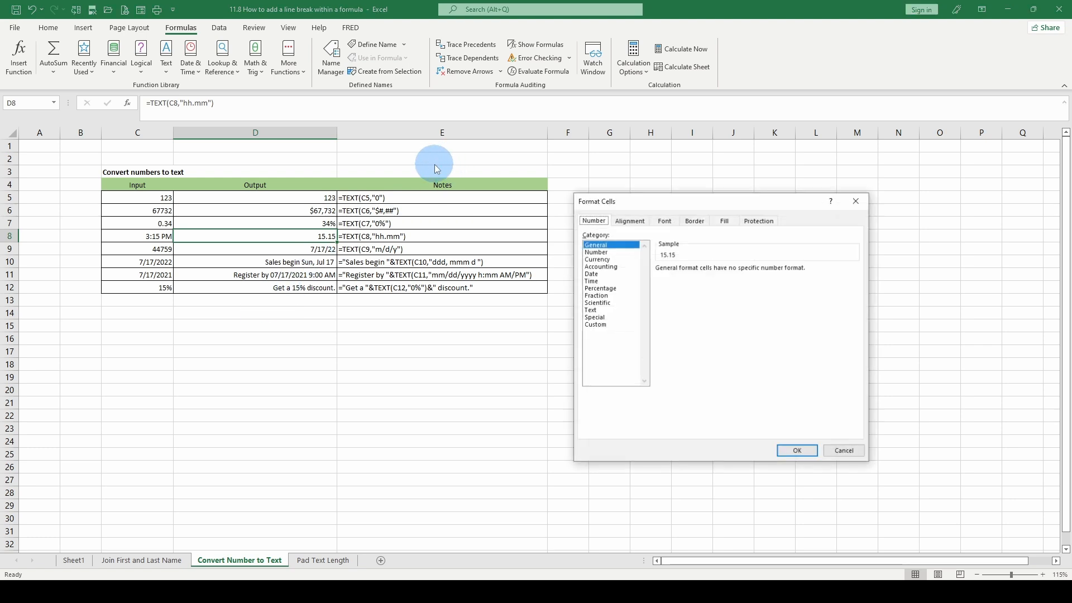
{"action": "left_click", "coordinate": [603, 325]}
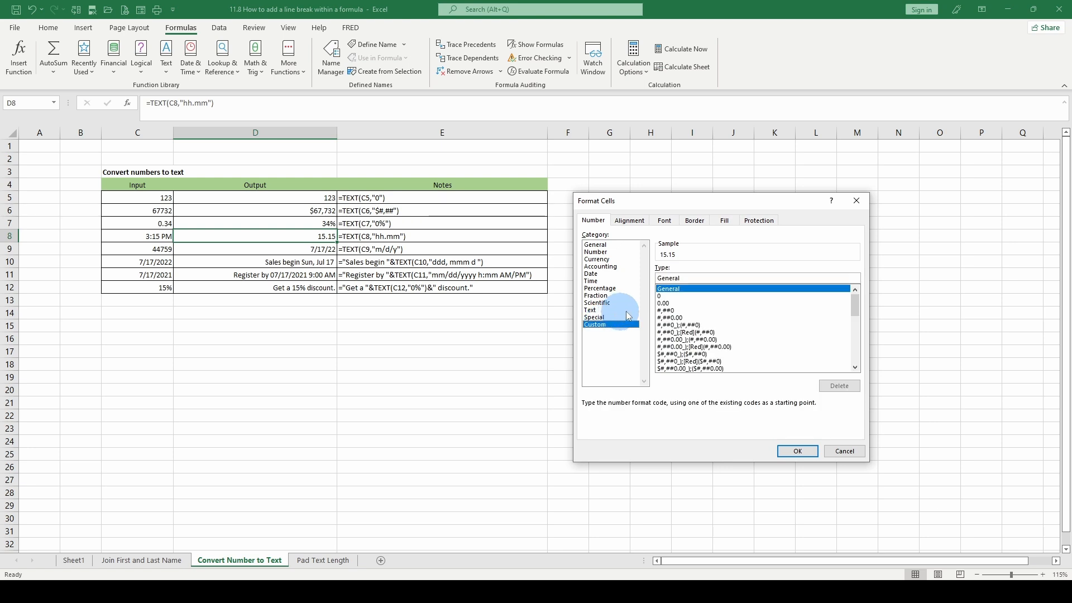
{"action": "scroll", "coordinate": [670, 329], "scroll_direction": "down", "scroll_amount": 4}
{"action": "left_click", "coordinate": [673, 340]}
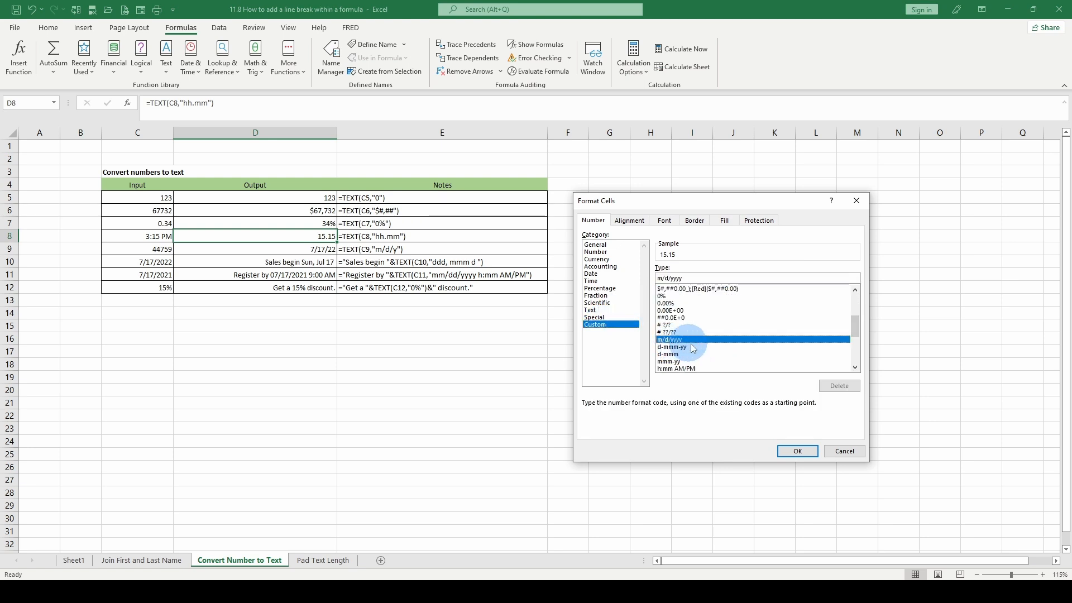
{"action": "left_click", "coordinate": [690, 360]}
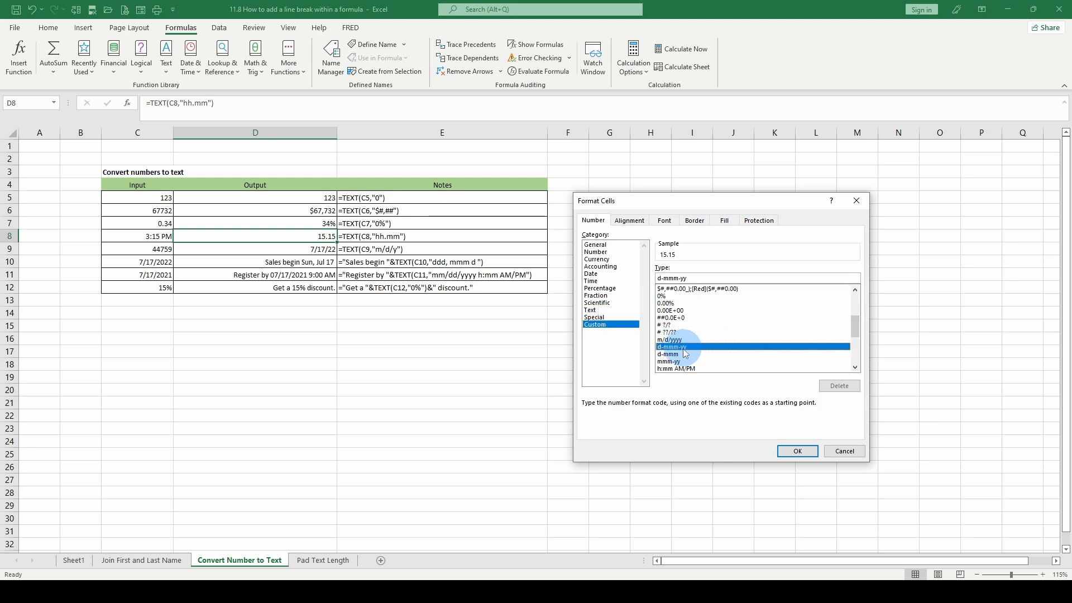
{"action": "scroll", "coordinate": [693, 363], "scroll_direction": "down", "scroll_amount": 2}
{"action": "left_click", "coordinate": [677, 355]}
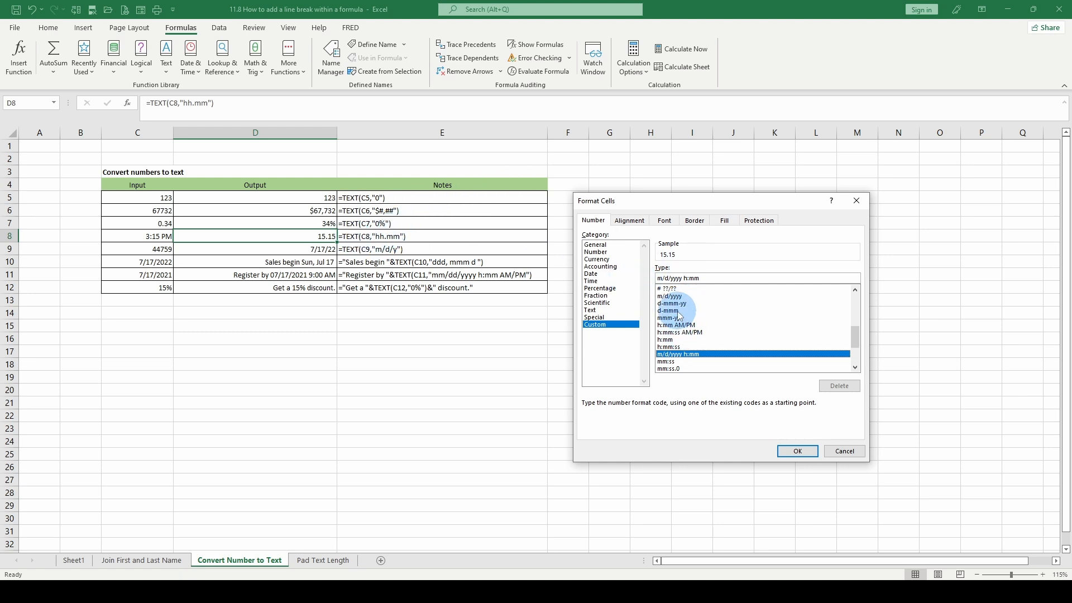
{"action": "scroll", "coordinate": [679, 353], "scroll_direction": "down", "scroll_amount": 1}
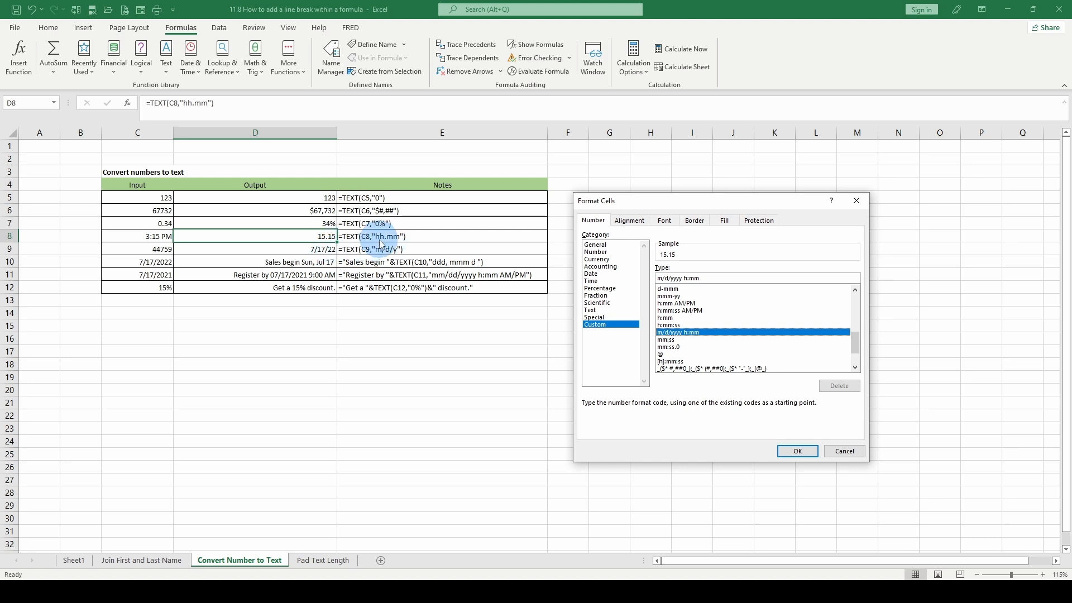
{"action": "left_click", "coordinate": [841, 448]}
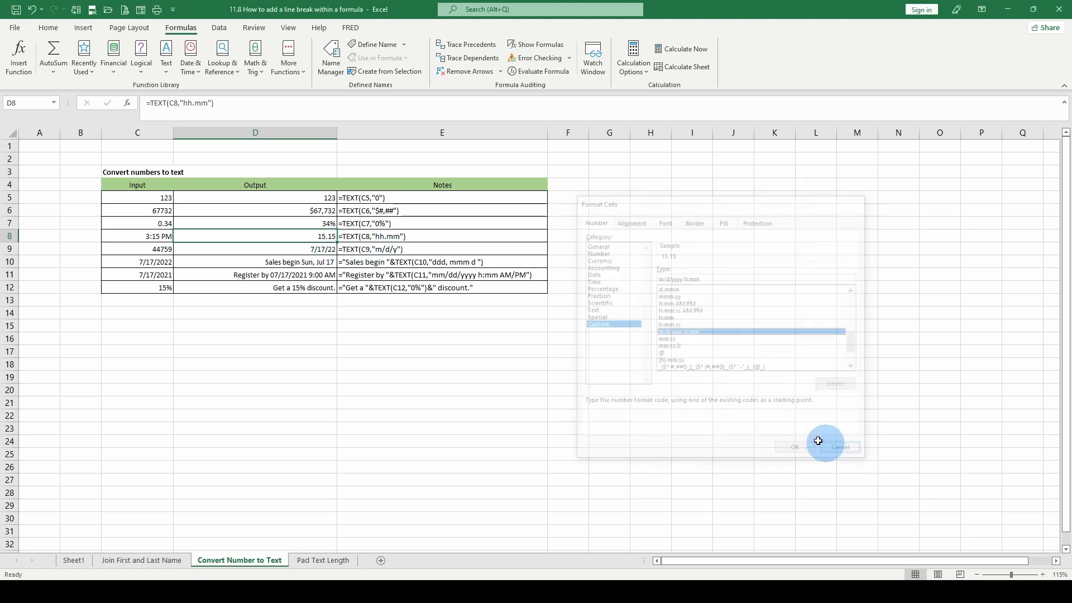
Inspect the TEXT formula in output cell D8 and the note formula in cell E5
{"action": "left_click", "coordinate": [162, 105]}
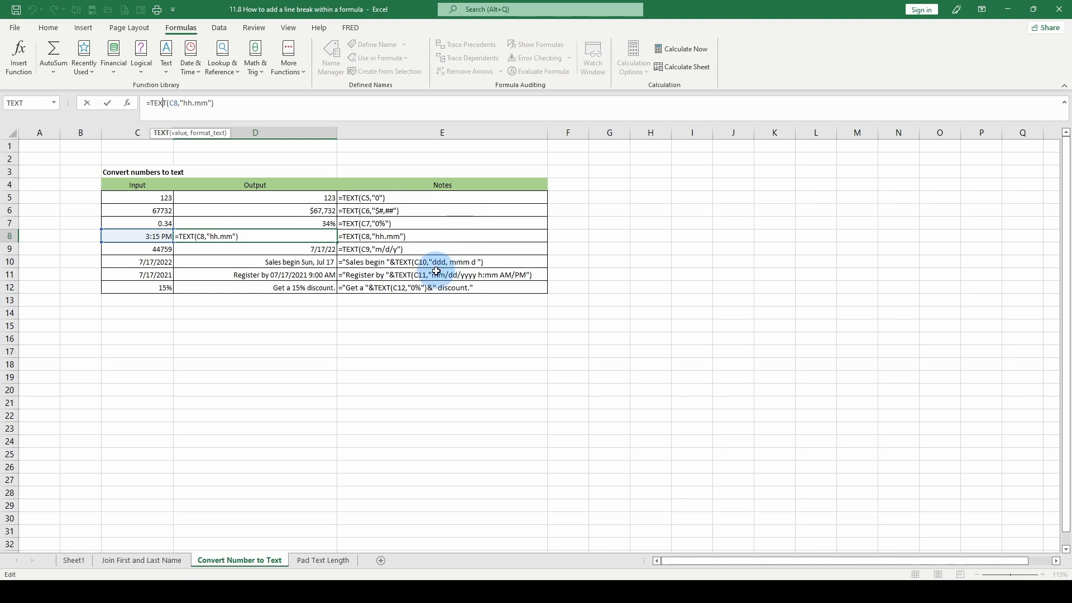
{"action": "left_click", "coordinate": [362, 199]}
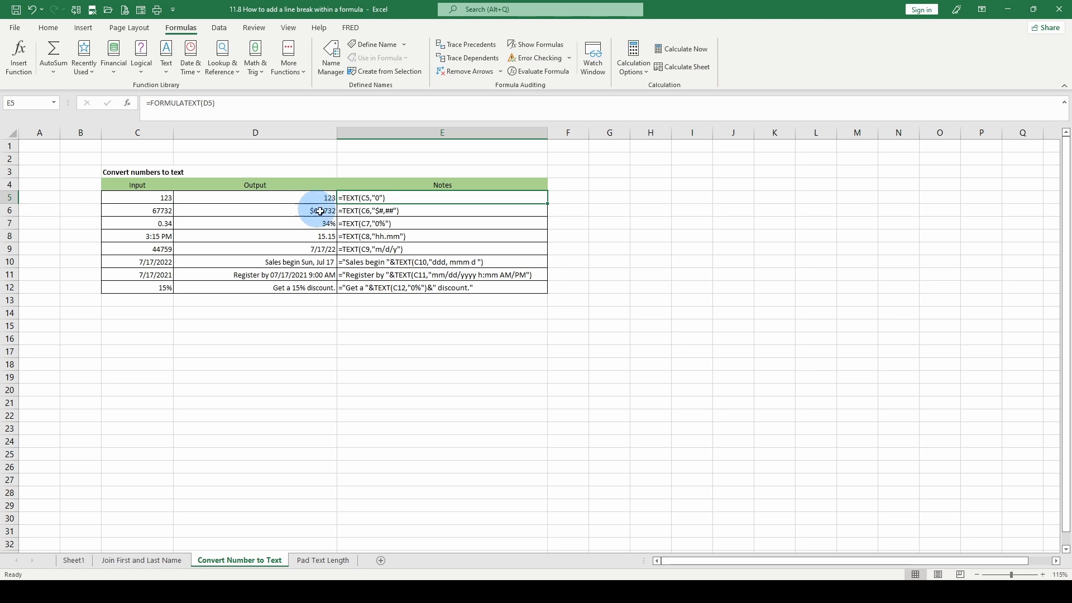
Inspect the note formulas in cells E6, E8 and E9 and the 0.34 input in cell C7
{"action": "left_click", "coordinate": [369, 209]}
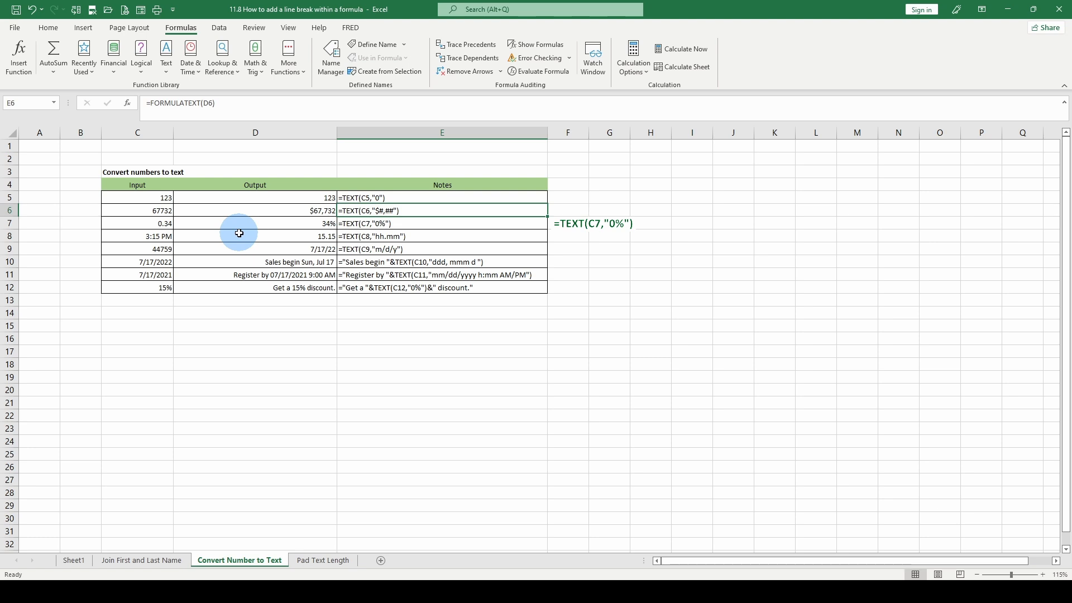
{"action": "left_click", "coordinate": [154, 224]}
{"action": "left_click", "coordinate": [352, 235]}
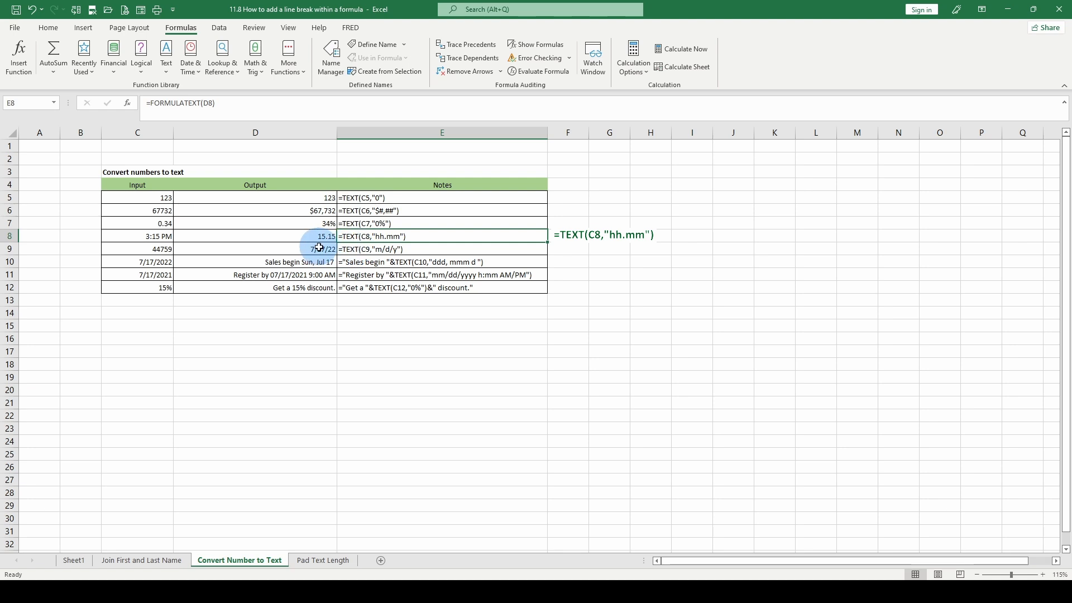
{"action": "left_click", "coordinate": [382, 249]}
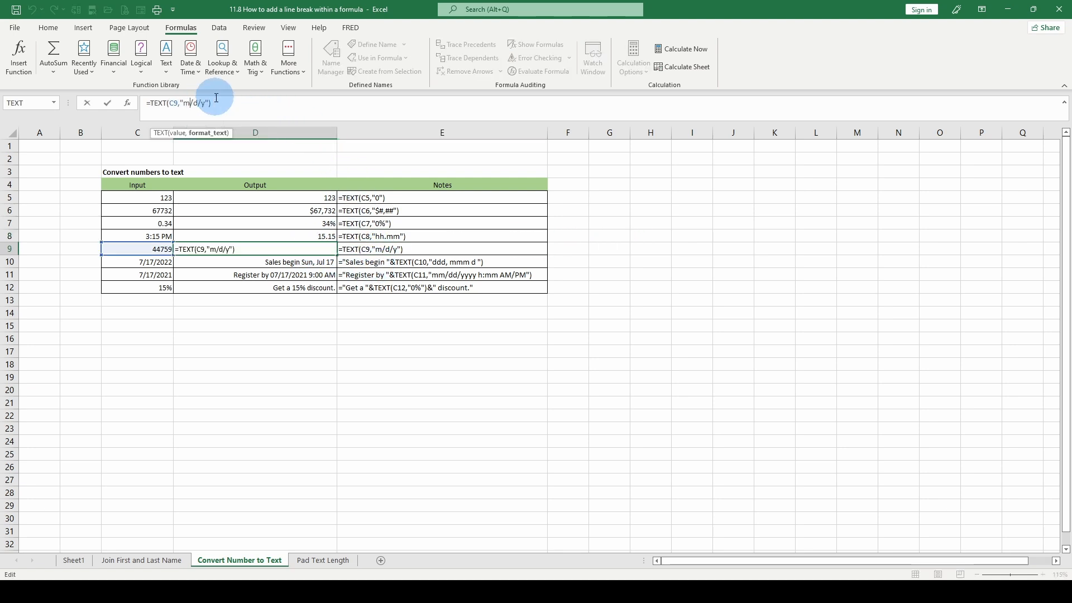
Change the date format code in output cell D9's TEXT formula to "mmm/dd/yy"
{"action": "type", "text": "mm/d/ym"}
{"action": "left_click", "coordinate": [208, 103]}
{"action": "type", "text": "d"}
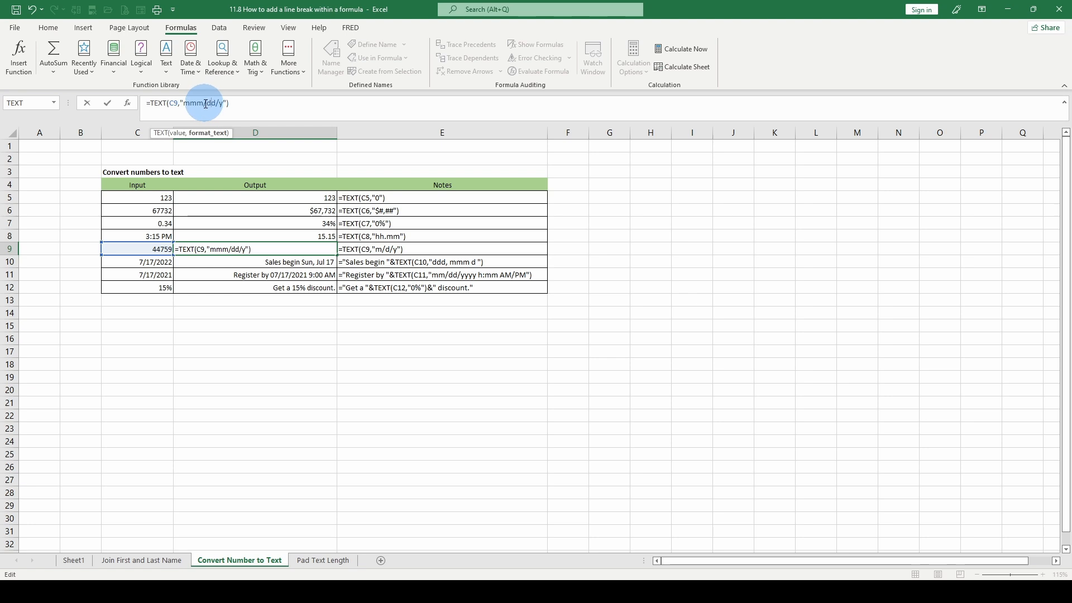
{"action": "left_click", "coordinate": [222, 104]}
{"action": "type", "text": "y"}
{"action": "key", "text": "ctrl+Return"}
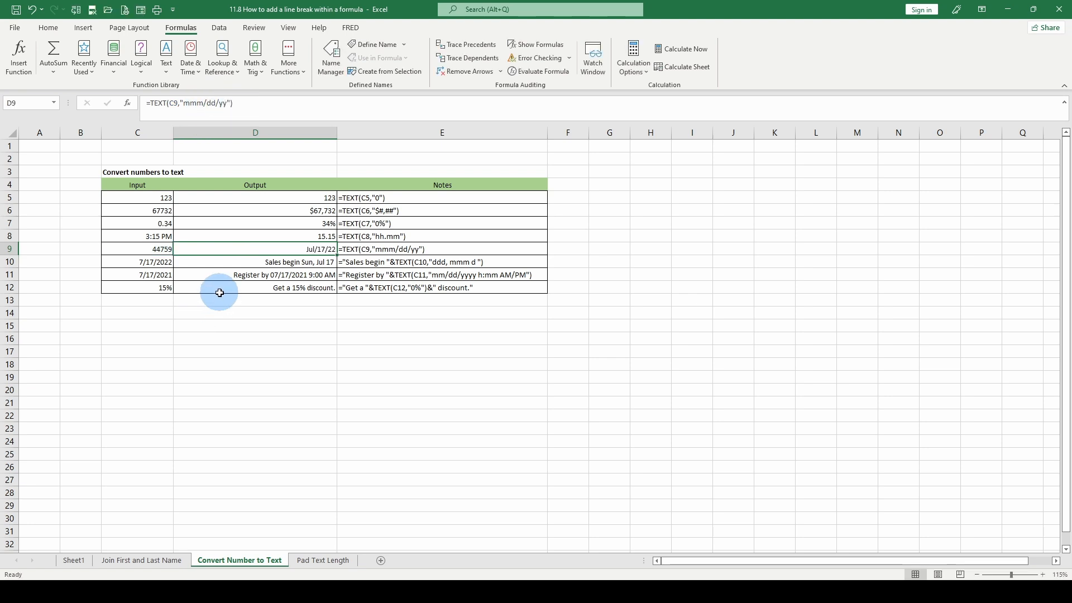
Replace both slashes in cell D9's date format code with spaces, making it "mmm dd yy"
{"action": "left_click", "coordinate": [206, 102]}
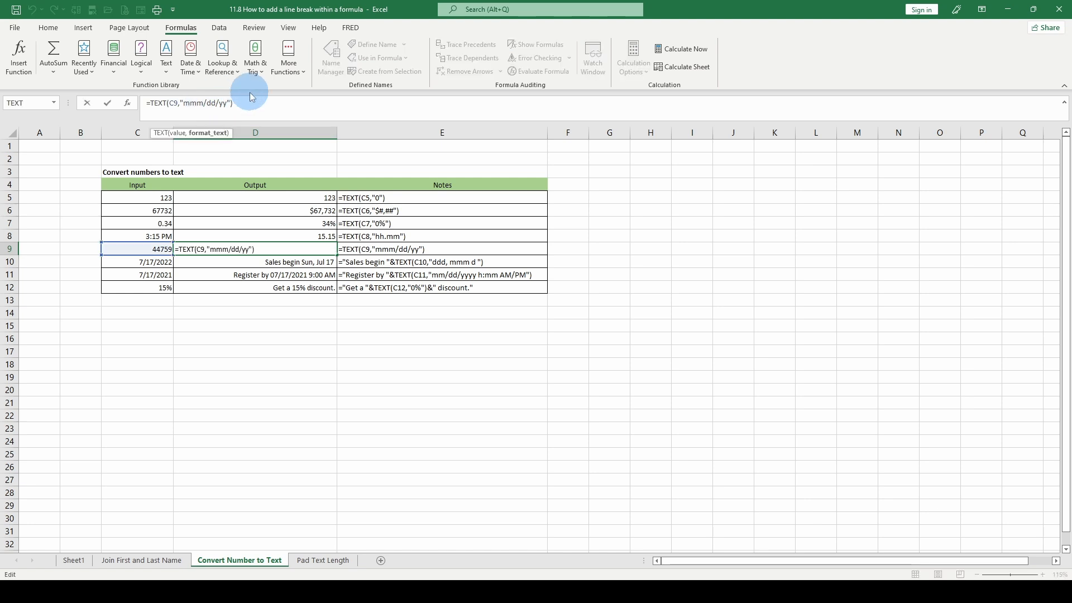
{"action": "key", "text": "Delete"}
{"action": "key", "text": "ctrl+Return"}
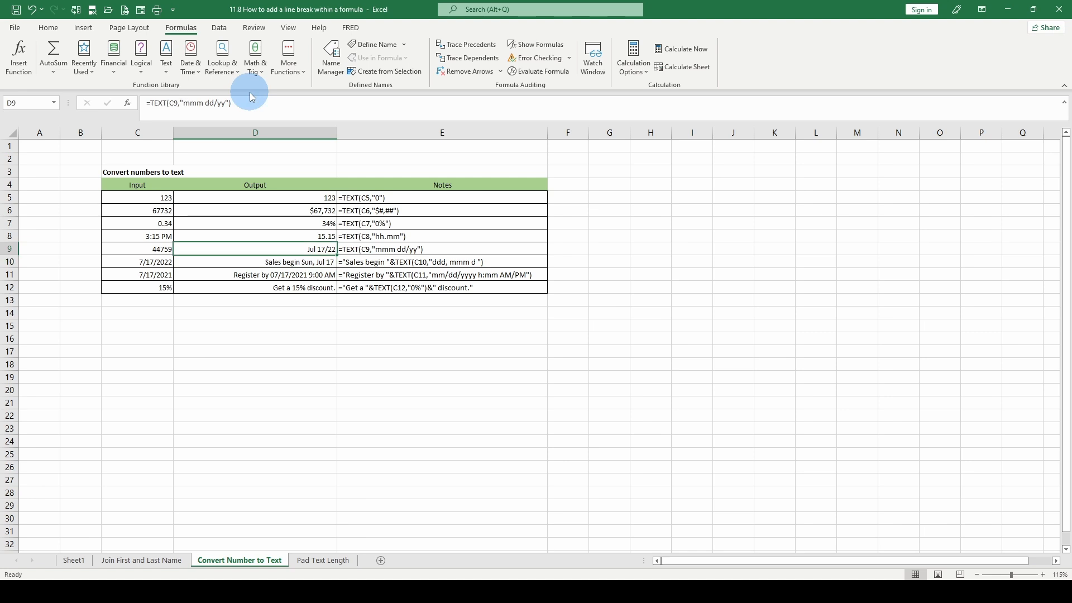
{"action": "left_click", "coordinate": [222, 103]}
{"action": "key", "text": "BackSpace"}
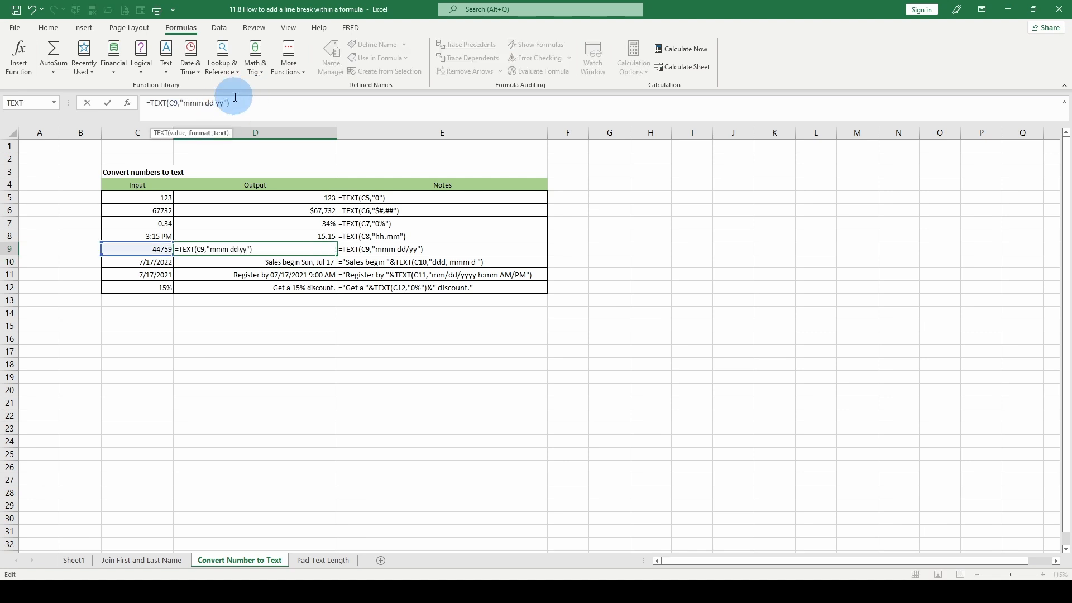
{"action": "key", "text": "Return"}
{"action": "key", "text": "Up"}
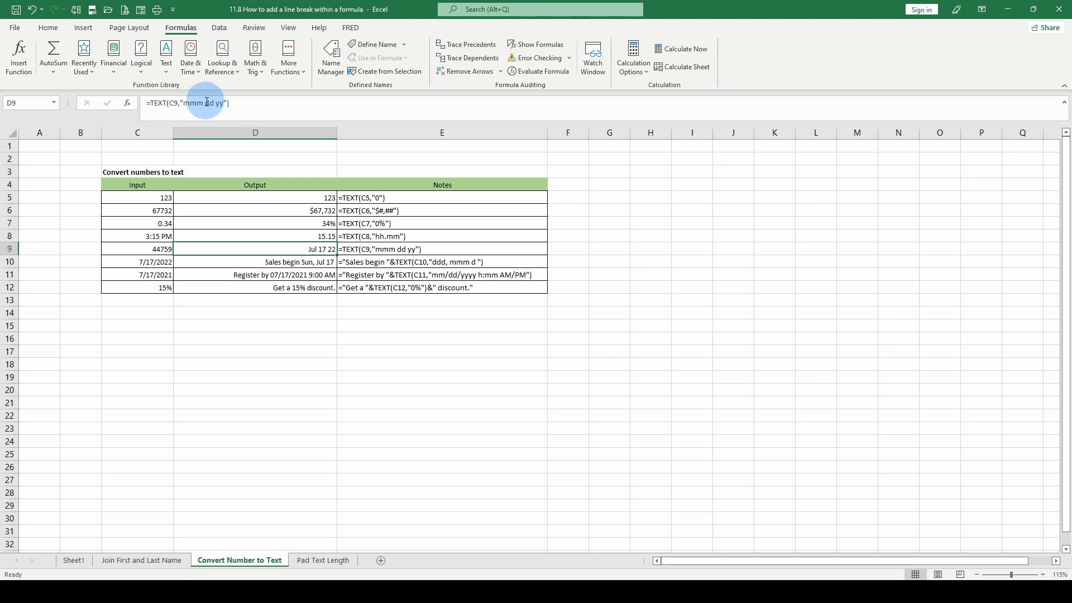
Expand cell D9's date format code to "mmmm dddd, yyyy" for the full month name, weekday name and four-digit year
{"action": "left_click", "coordinate": [217, 100]}
{"action": "type", "text": "d"}
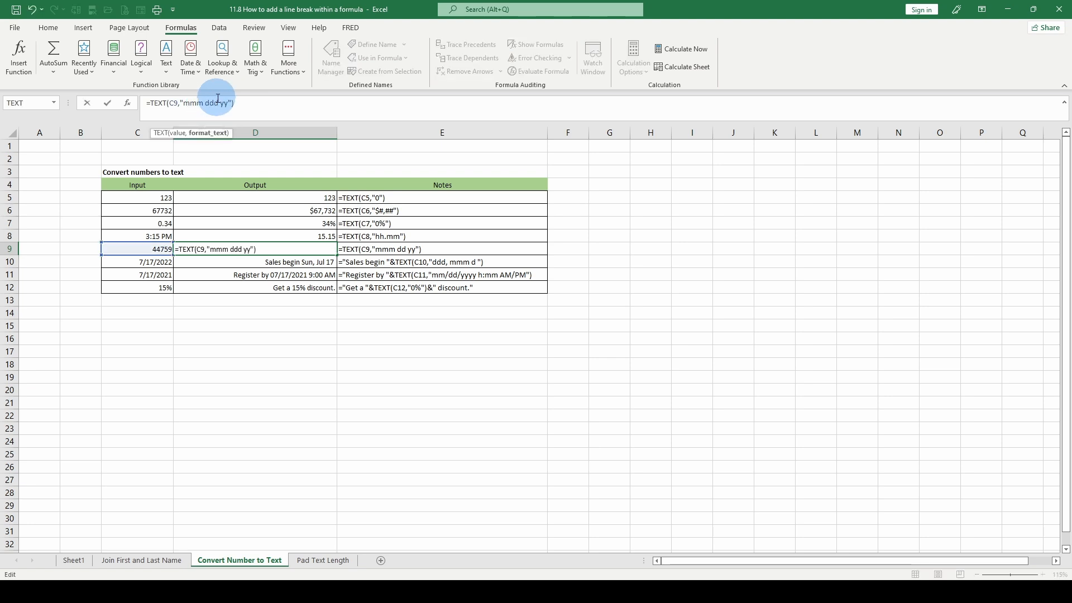
{"action": "type", "text": "d"}
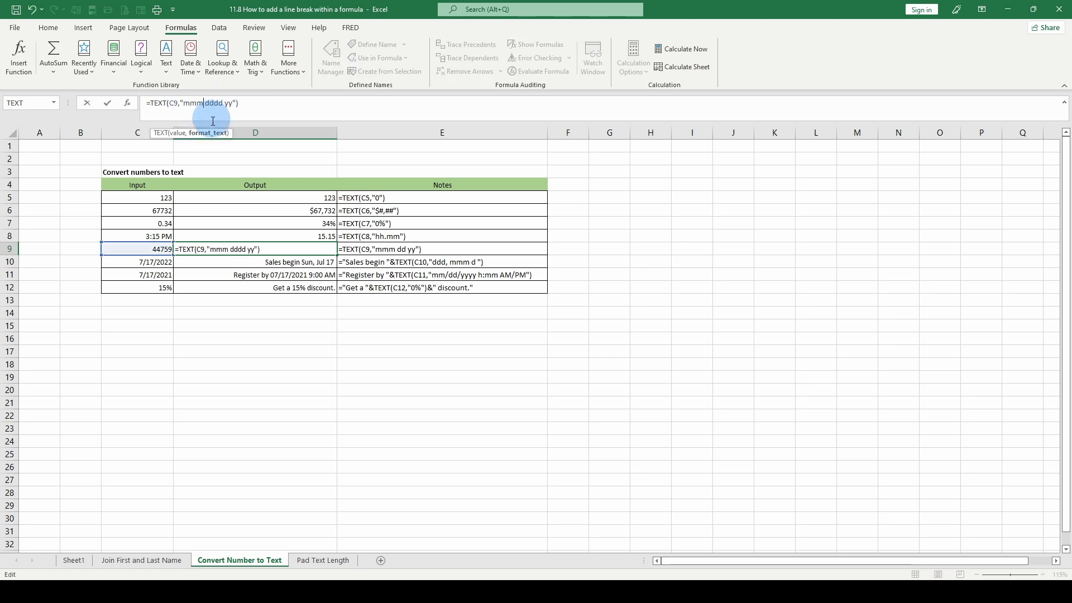
{"action": "type", "text": "m"}
{"action": "left_click", "coordinate": [238, 101]}
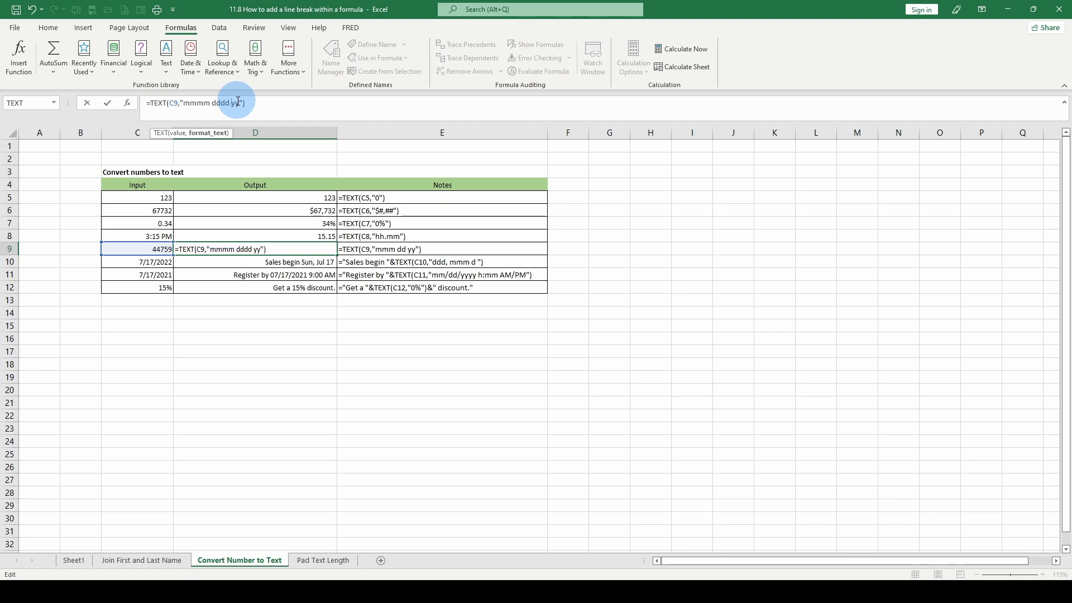
{"action": "type", "text": "yy"}
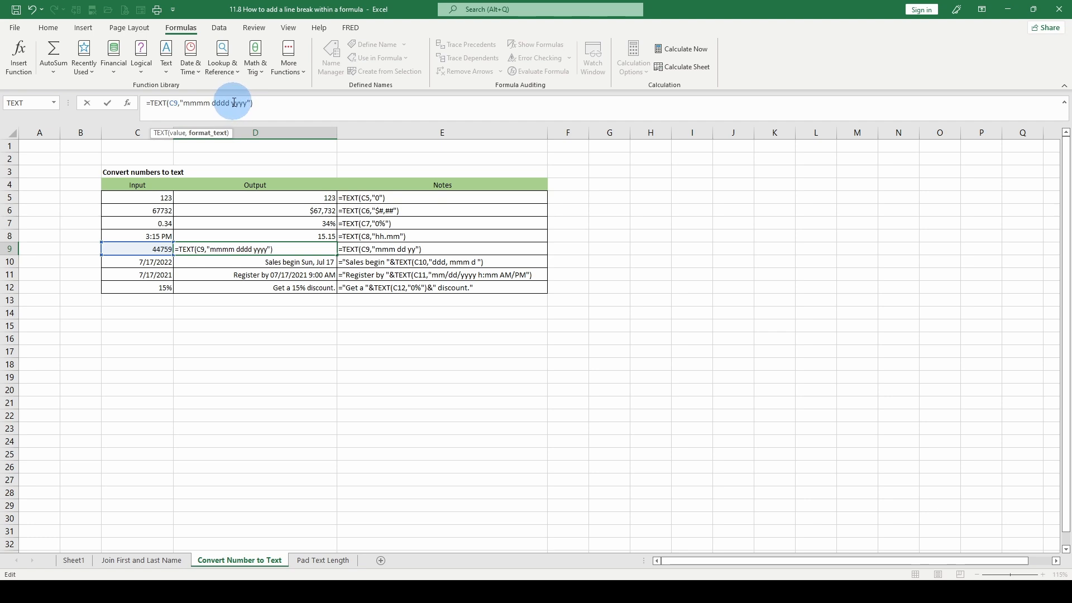
{"action": "type", "text": ","}
{"action": "key", "text": "ctrl+Return"}
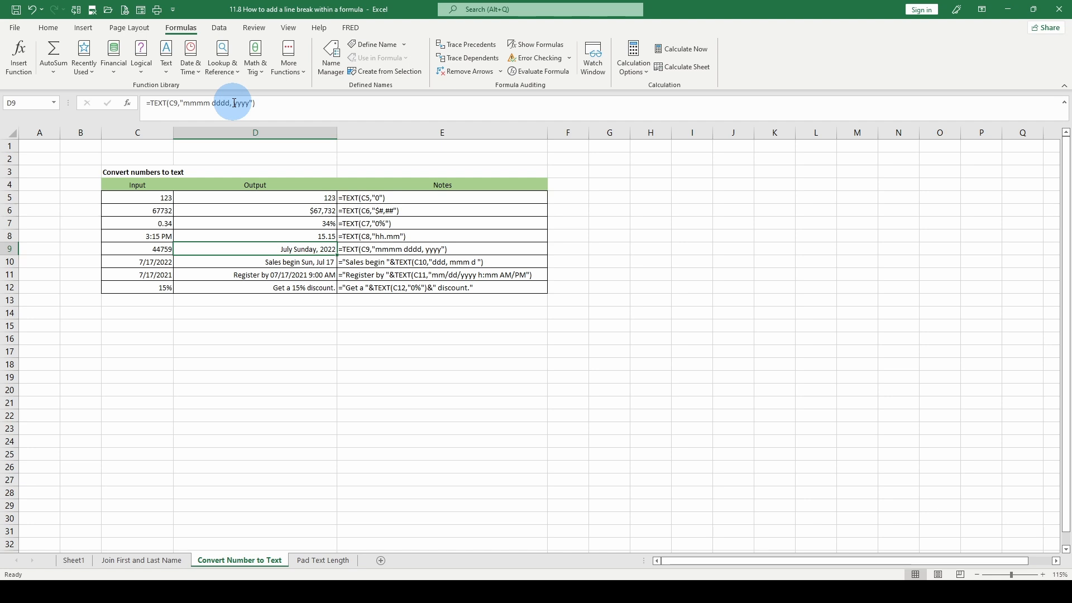
Revise cell D9's date format code to "mmmm dd, yyyy" so it gives the day number instead of the weekday name
{"action": "left_click", "coordinate": [191, 104]}
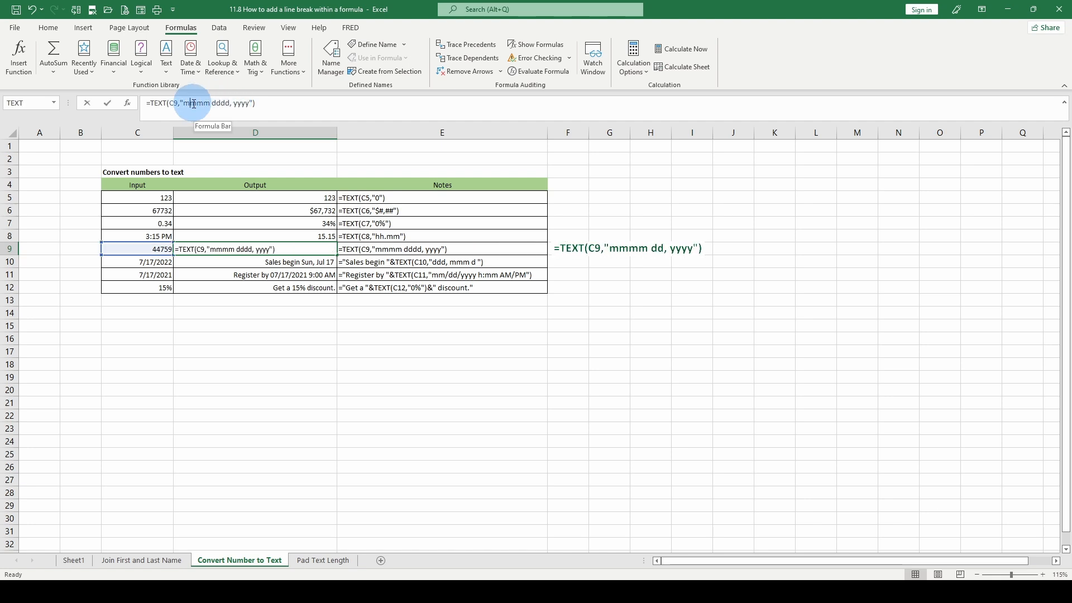
{"action": "key", "text": "BackSpace"}
{"action": "key", "text": "ctrl+Return"}
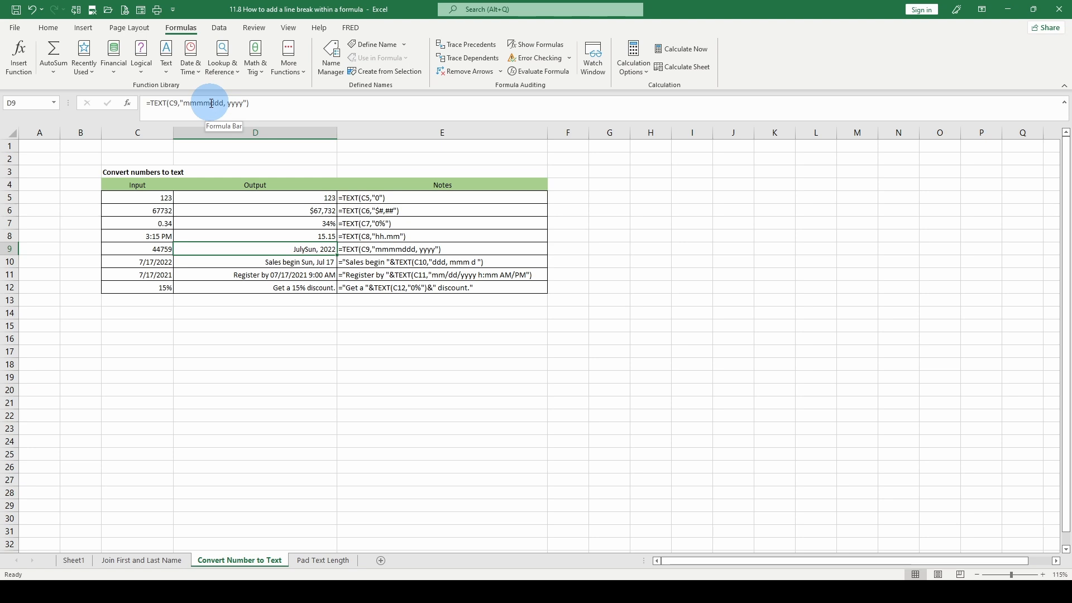
{"action": "left_click", "coordinate": [211, 103]}
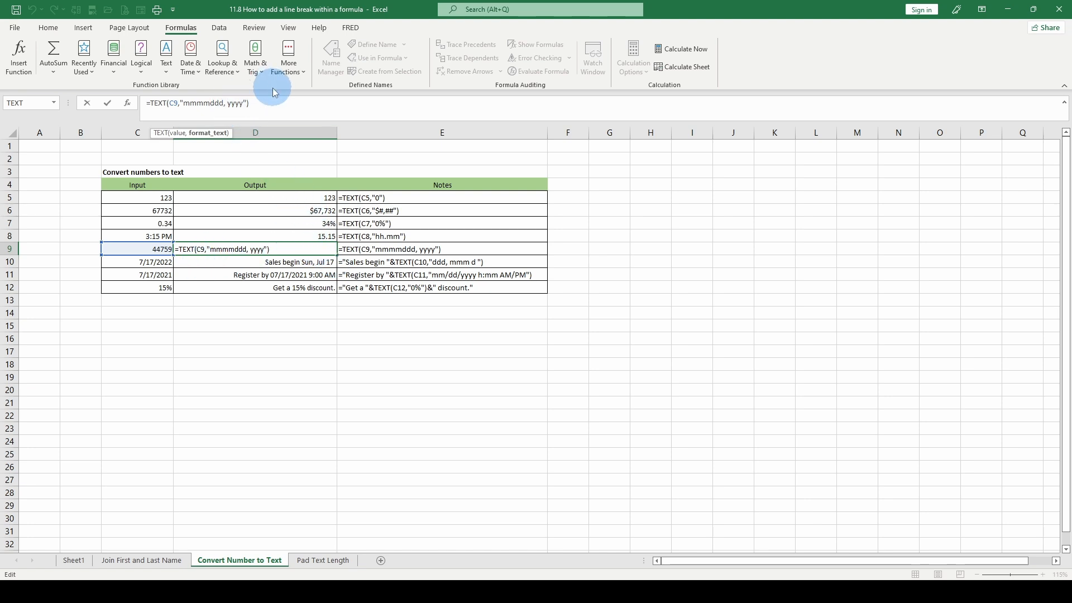
{"action": "key", "text": "Delete"}
{"action": "key", "text": "Return"}
{"action": "key", "text": "Up"}
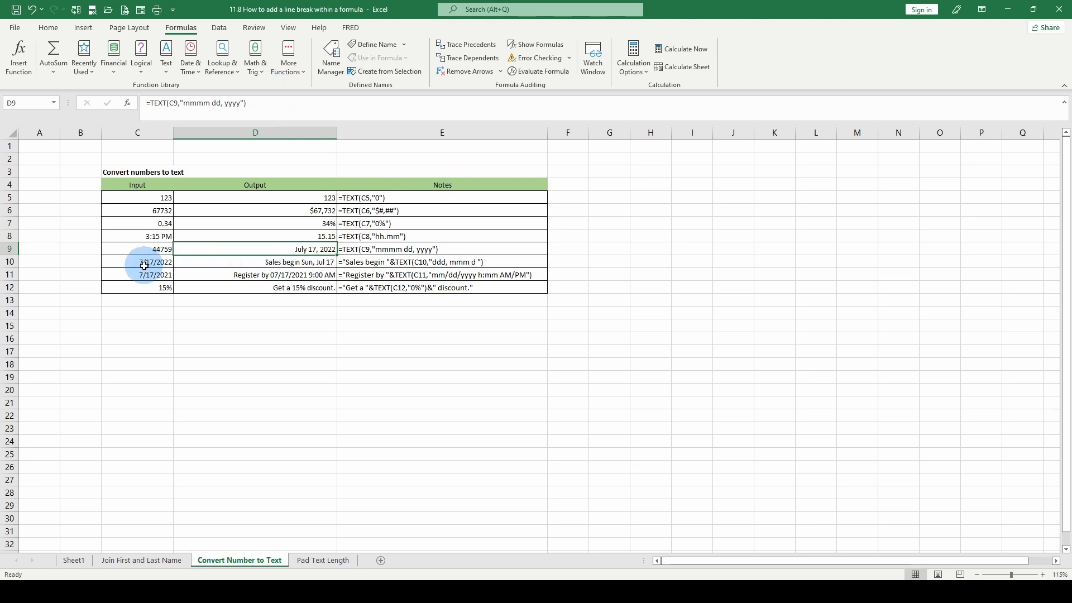
Inspect the text-and-date formulas in output cells D10 and D11 and the note in cell E11
{"action": "left_click", "coordinate": [291, 262]}
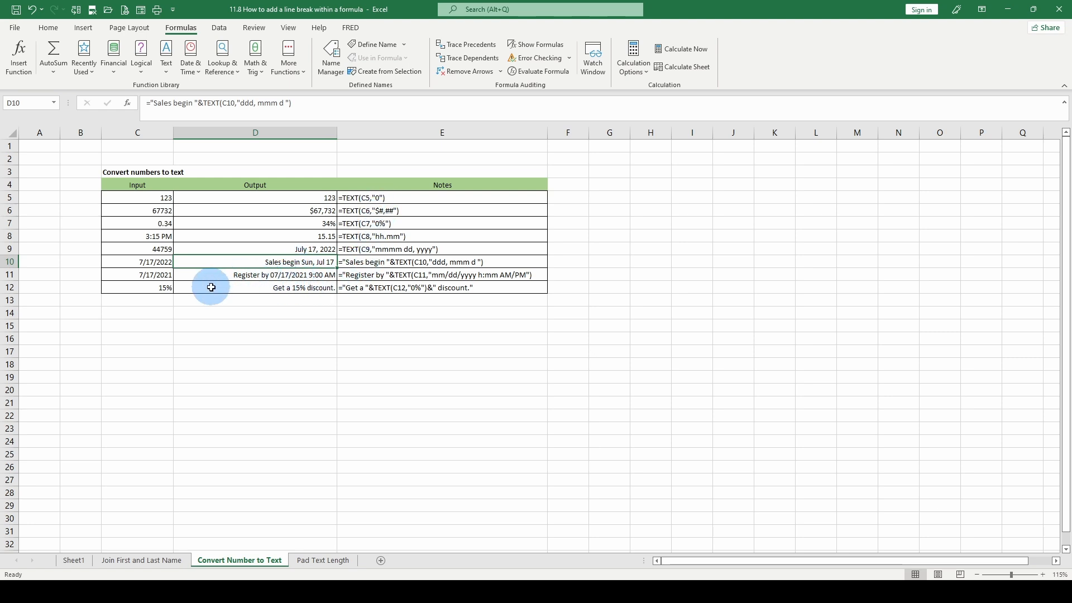
{"action": "left_click", "coordinate": [240, 275]}
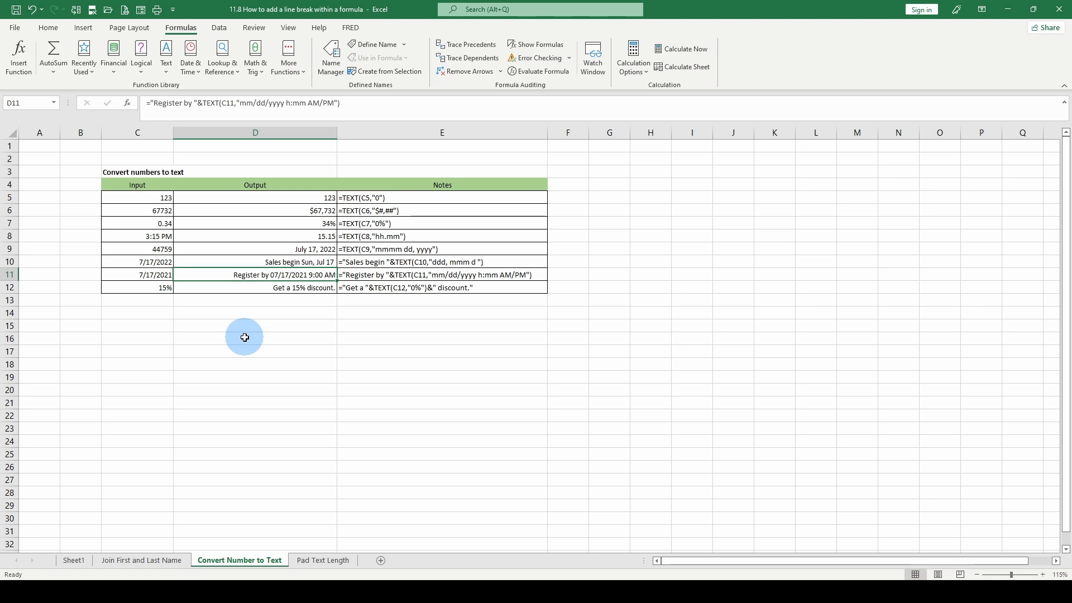
{"action": "left_click", "coordinate": [353, 277]}
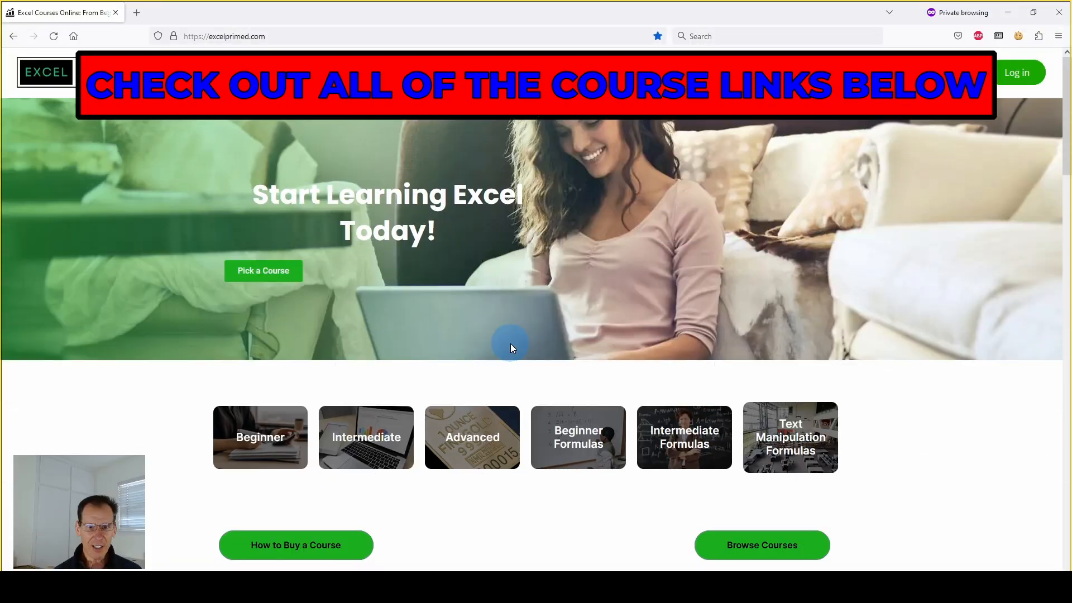
Switch to the browser and look through the Excel course listings on excelprimed.com, down to Excel Formulas: Intermediate Level II and back up
{"action": "scroll", "coordinate": [510, 343], "scroll_direction": "down", "scroll_amount": 4}
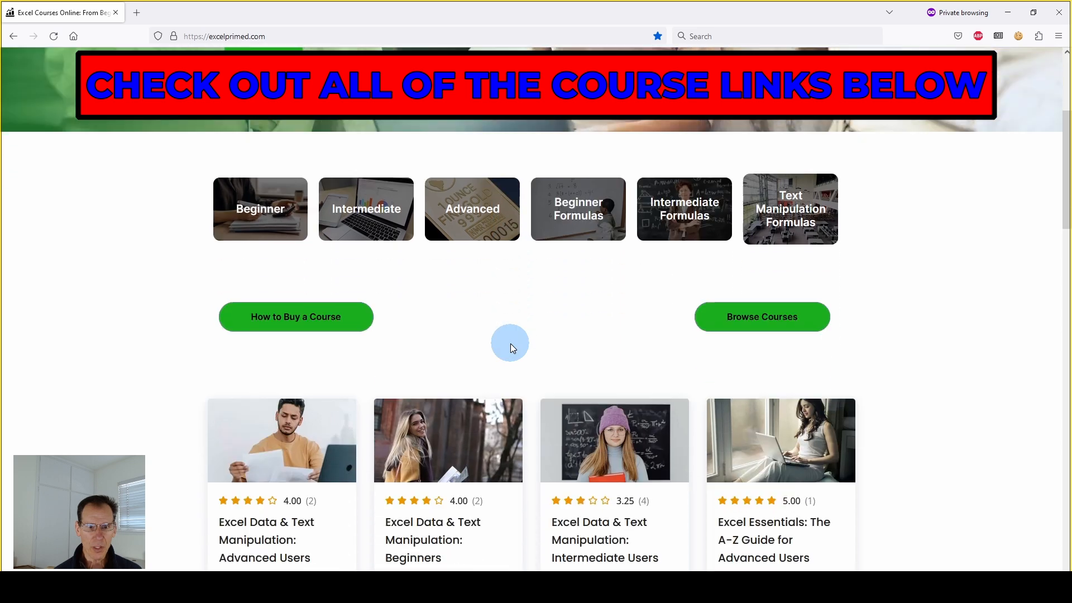
{"action": "scroll", "coordinate": [510, 343], "scroll_direction": "down", "scroll_amount": 5}
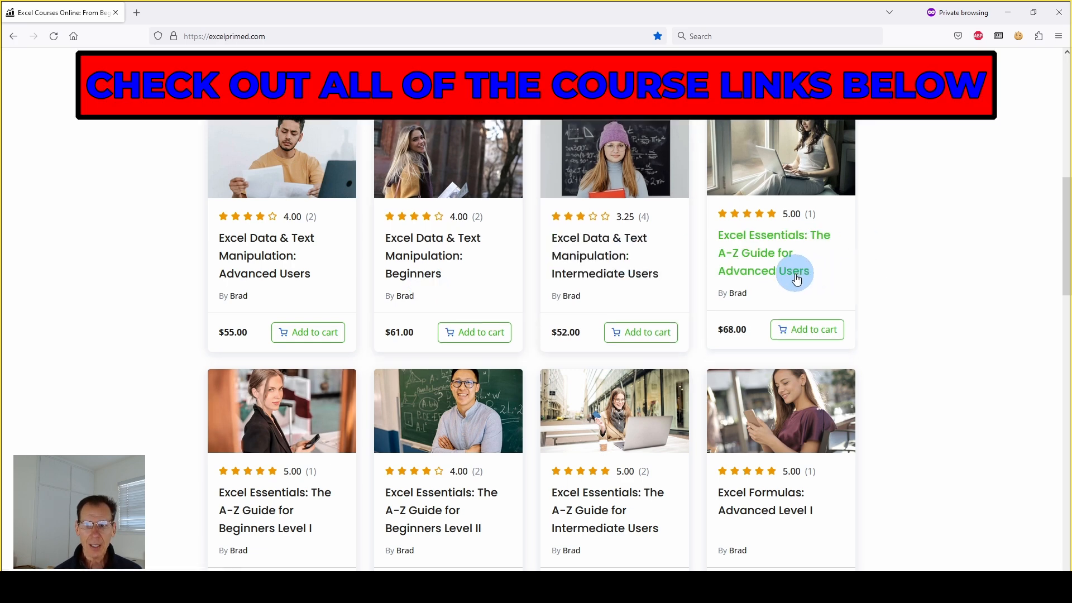
{"action": "scroll", "coordinate": [798, 268], "scroll_direction": "down", "scroll_amount": 2}
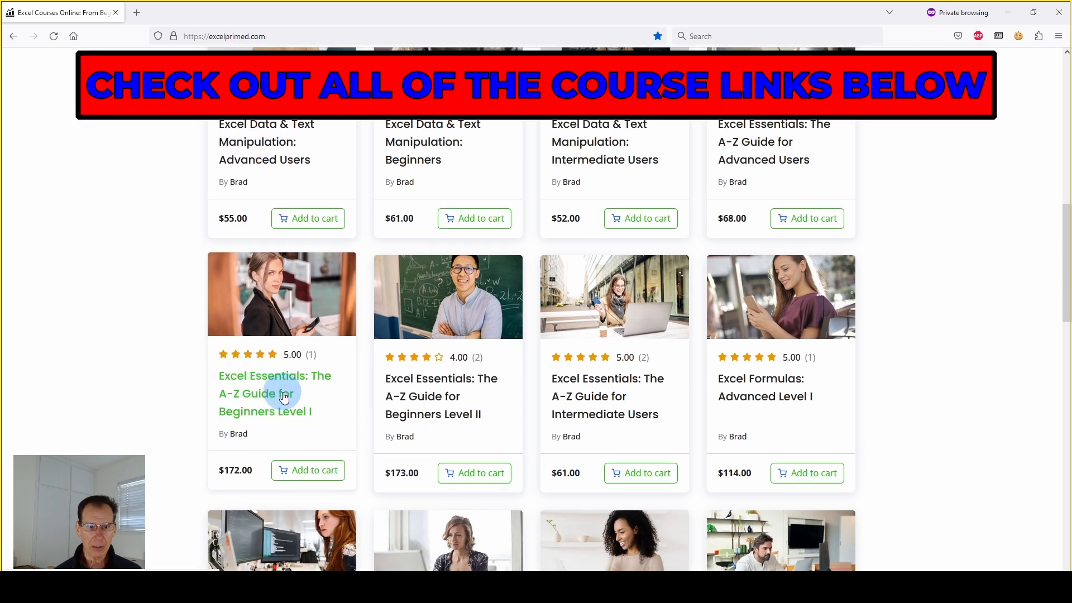
{"action": "scroll", "coordinate": [832, 324], "scroll_direction": "down", "scroll_amount": 1}
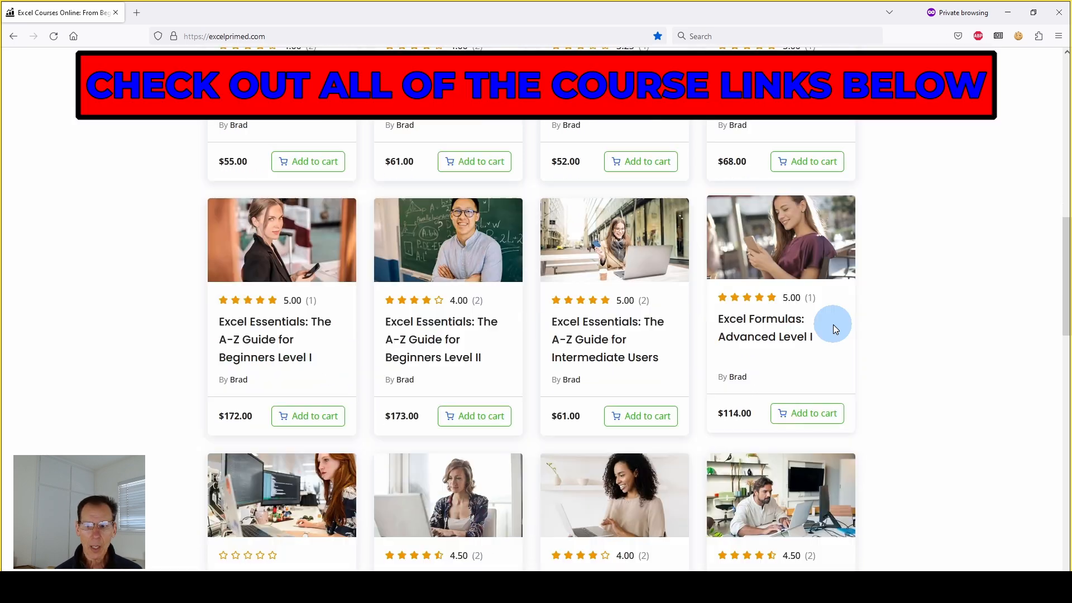
{"action": "scroll", "coordinate": [832, 328], "scroll_direction": "down", "scroll_amount": 1}
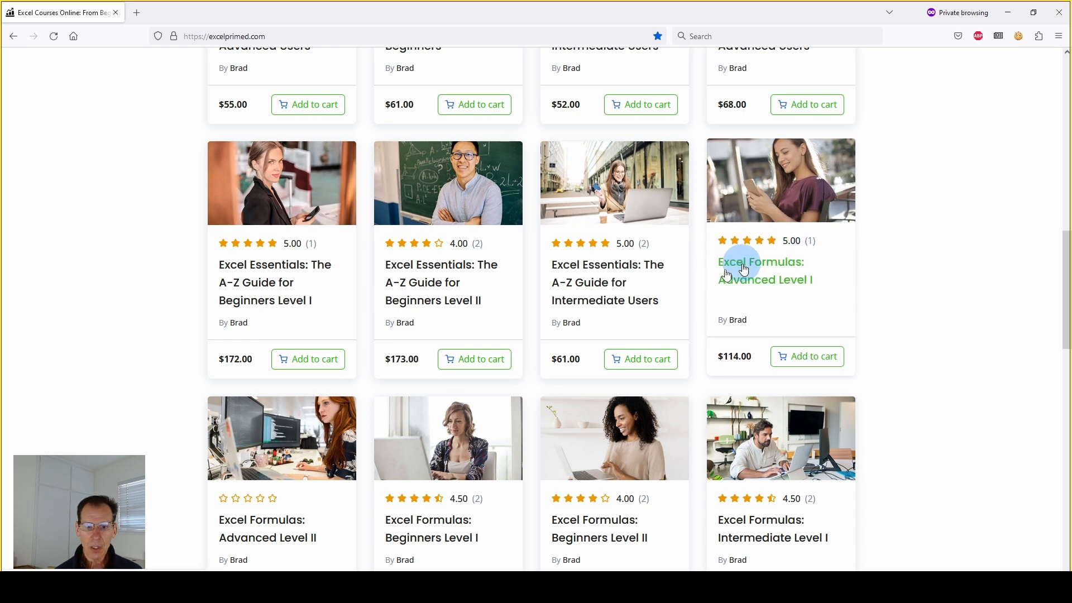
{"action": "scroll", "coordinate": [379, 449], "scroll_direction": "down", "scroll_amount": 1}
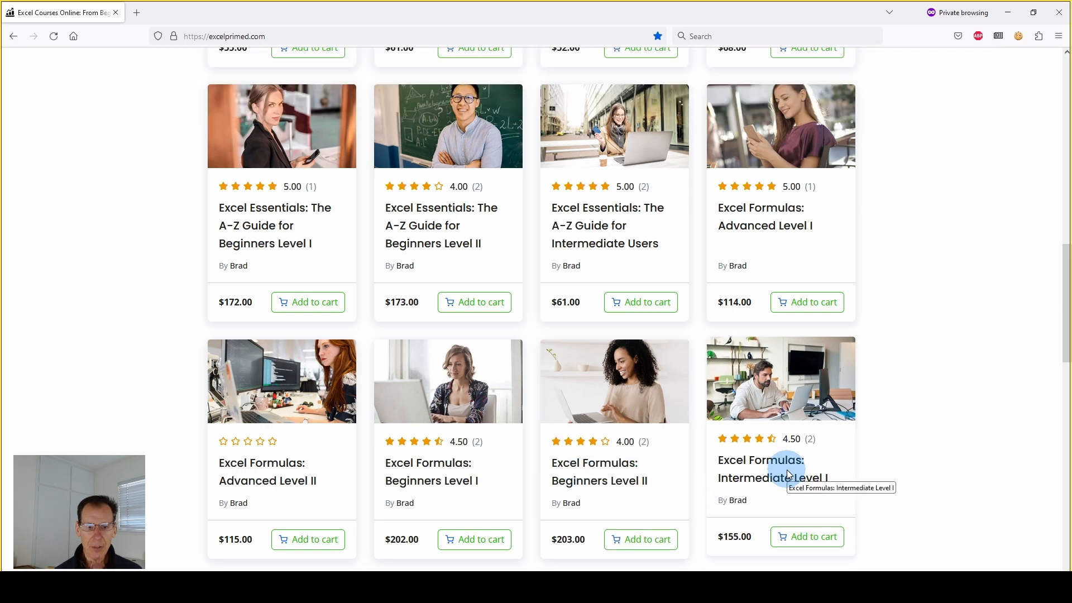
{"action": "scroll", "coordinate": [246, 495], "scroll_direction": "down", "scroll_amount": 4}
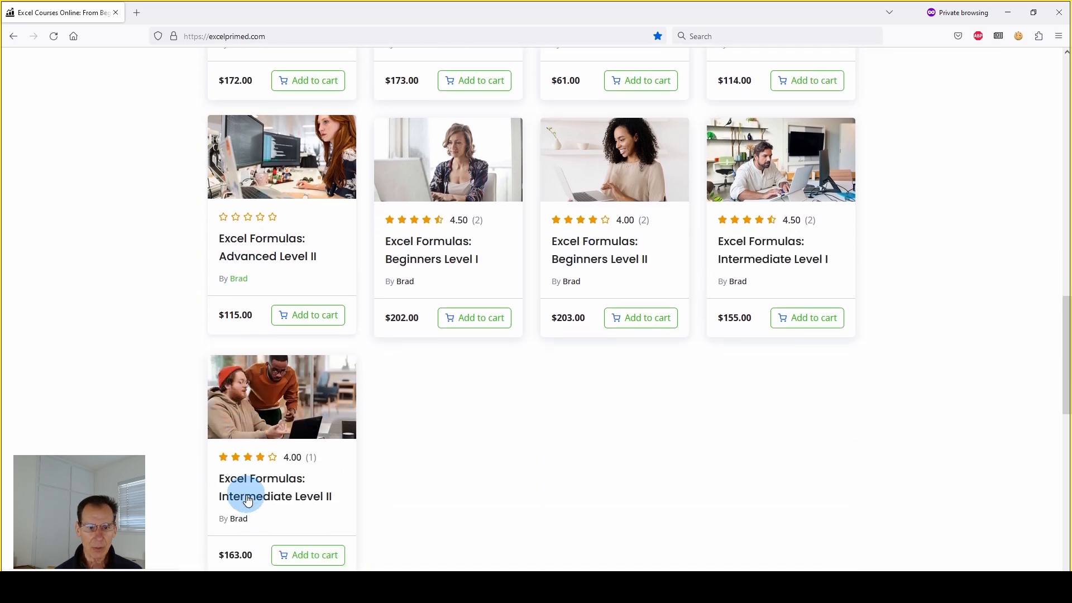
{"action": "scroll", "coordinate": [241, 495], "scroll_direction": "up", "scroll_amount": 10}
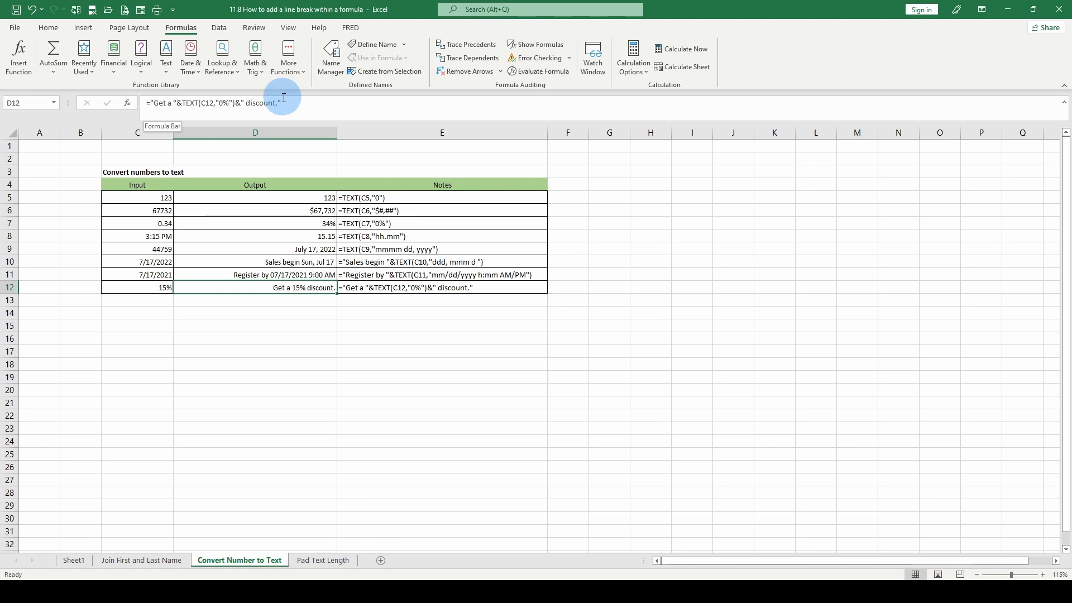
Open the Pad Text Length sheet and inspect the REPT and LEN padding formula in cell D5 alongside its source cell C5
{"action": "left_click", "coordinate": [341, 300]}
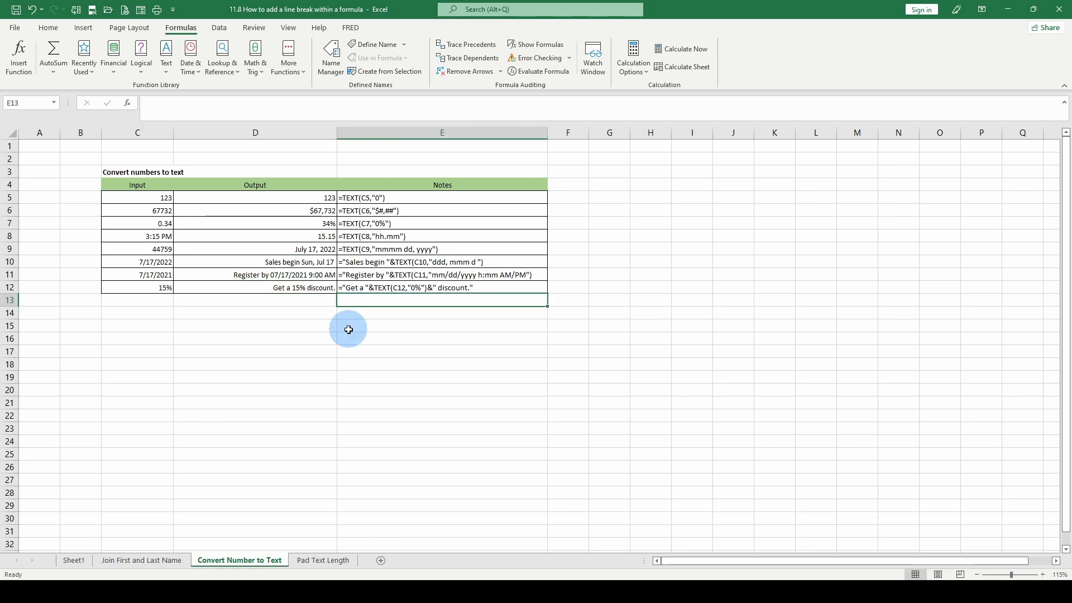
{"action": "left_click", "coordinate": [328, 561]}
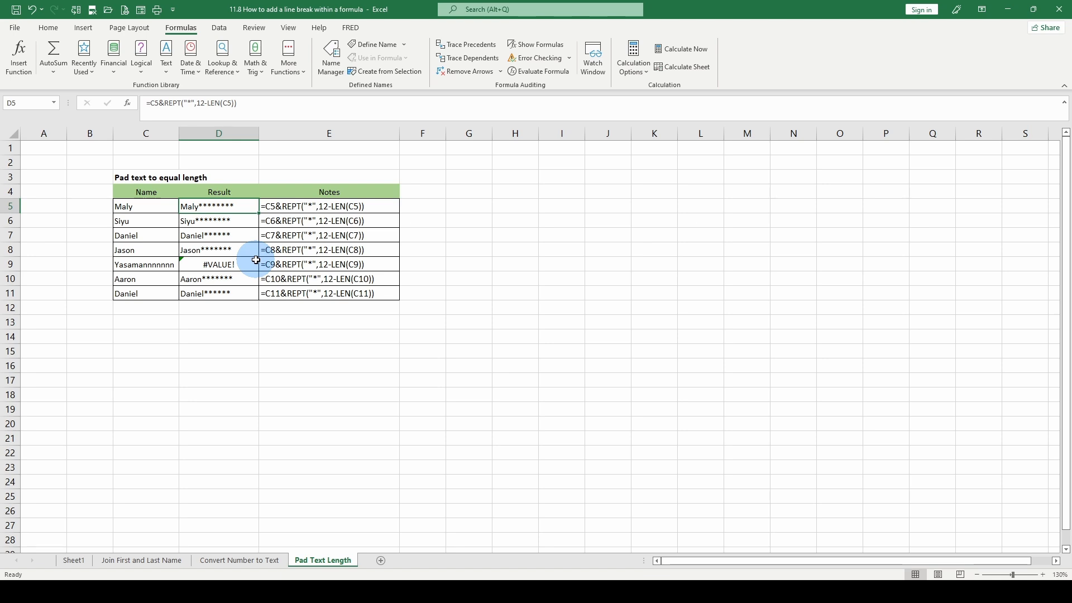
{"action": "left_click", "coordinate": [134, 205]}
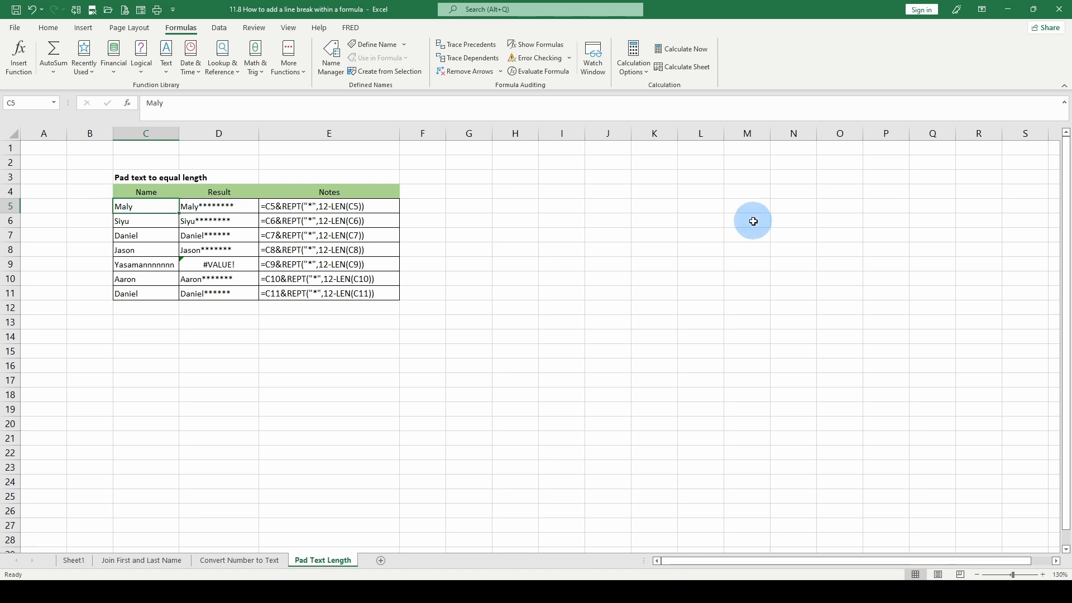
{"action": "left_click", "coordinate": [232, 212]}
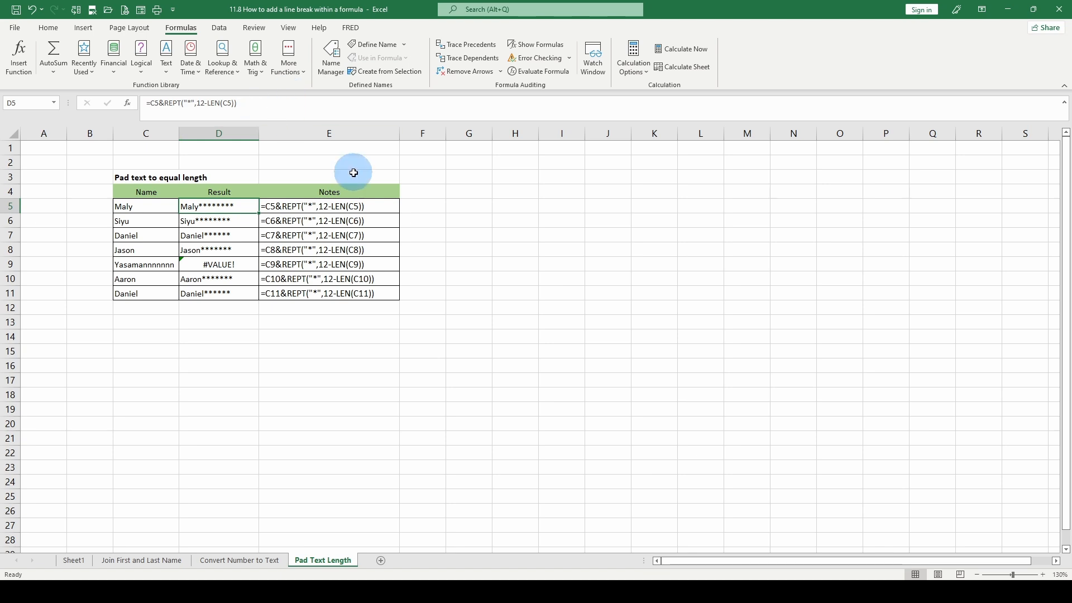
{"action": "left_click", "coordinate": [174, 104]}
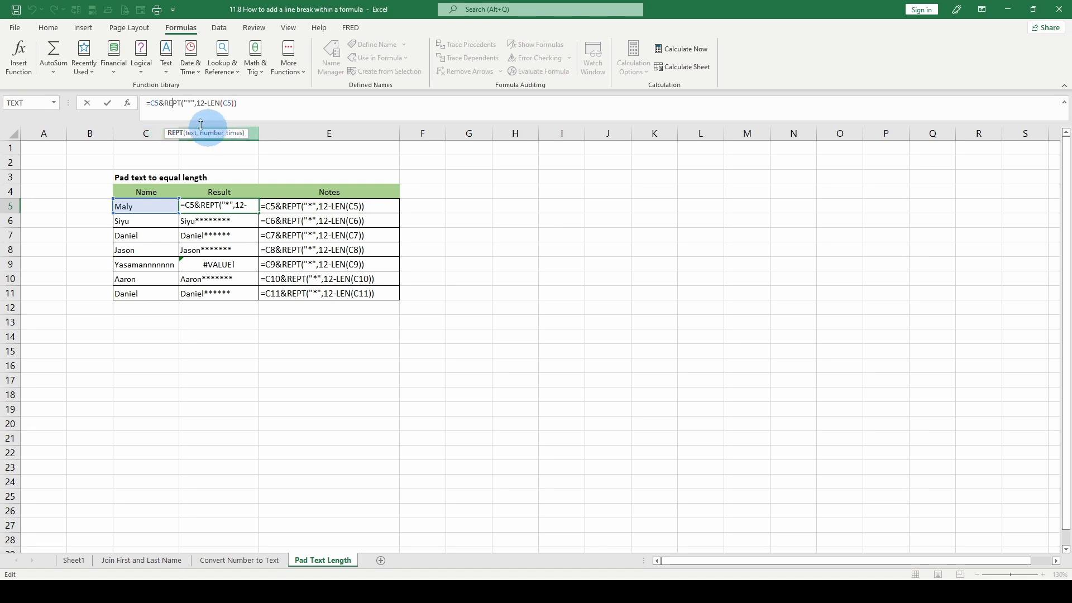
{"action": "left_click", "coordinate": [173, 103]}
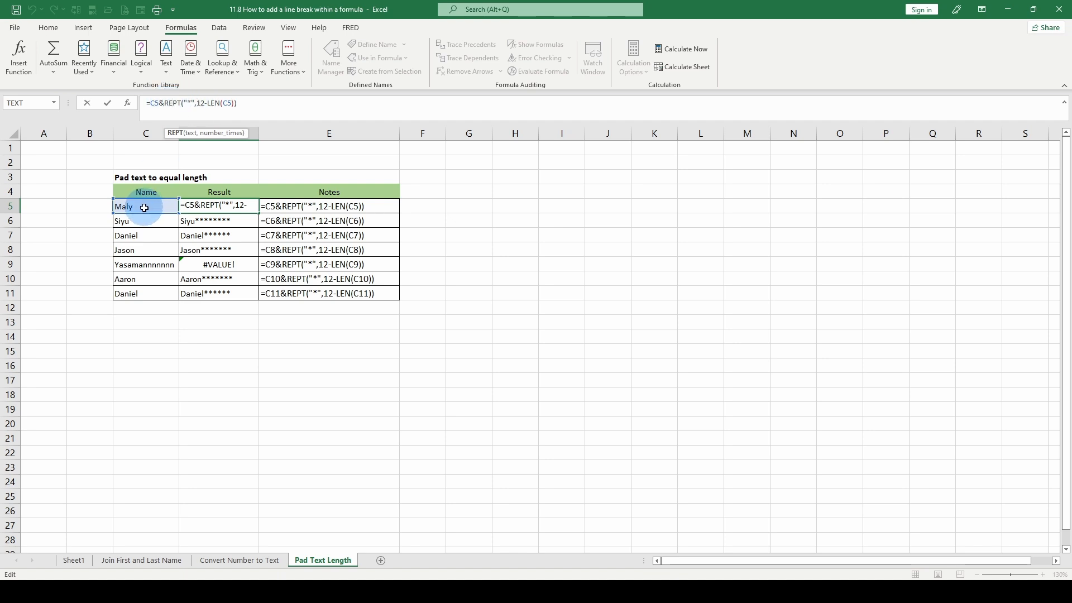
Examine the padding formula in cell D9 and the name it refers to in cell C9
{"action": "left_click", "coordinate": [195, 265]}
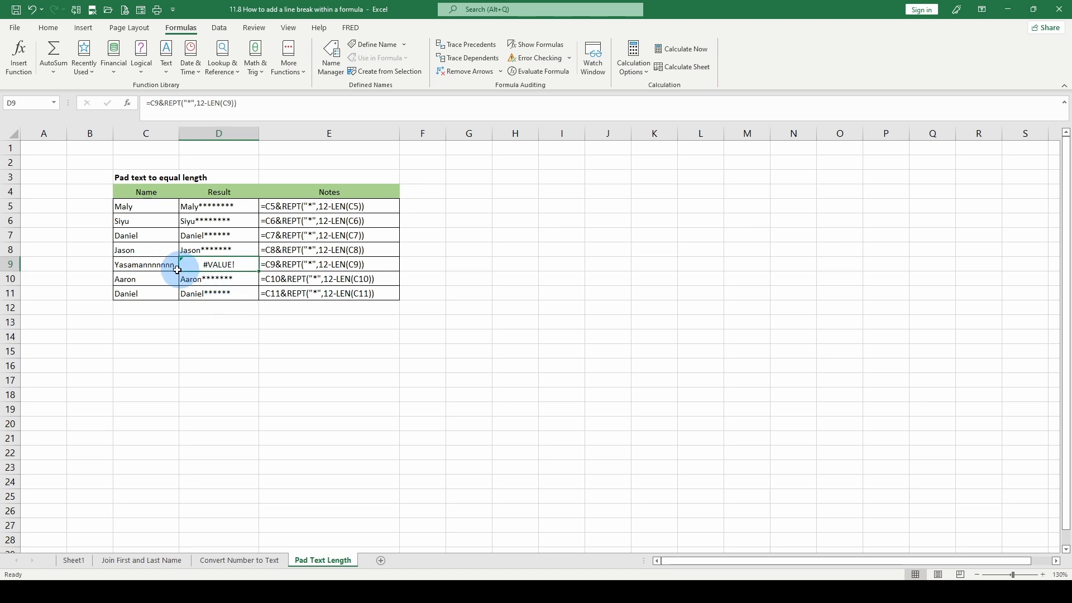
{"action": "left_click", "coordinate": [159, 272]}
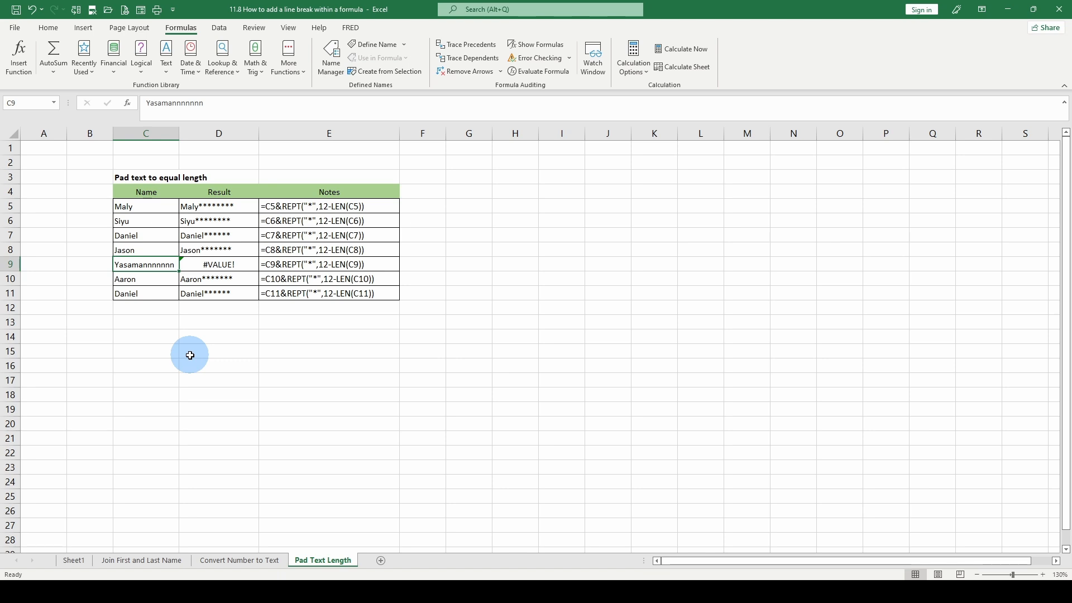
{"action": "left_click", "coordinate": [220, 264]}
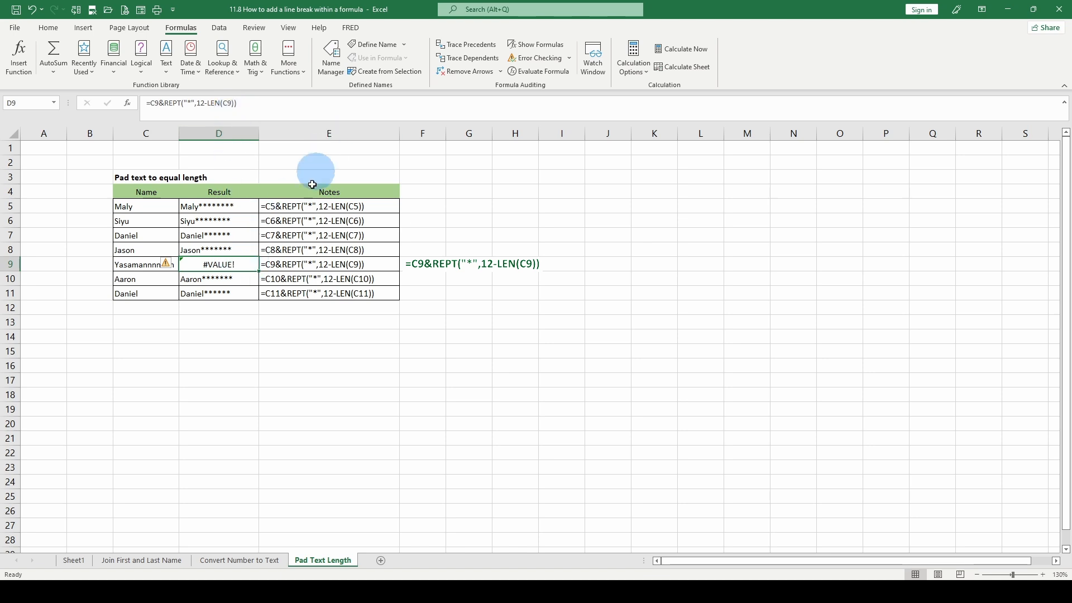
Shorten the name in cell C9 by one trailing "n" and check the padding formula in D9
{"action": "left_click", "coordinate": [147, 266]}
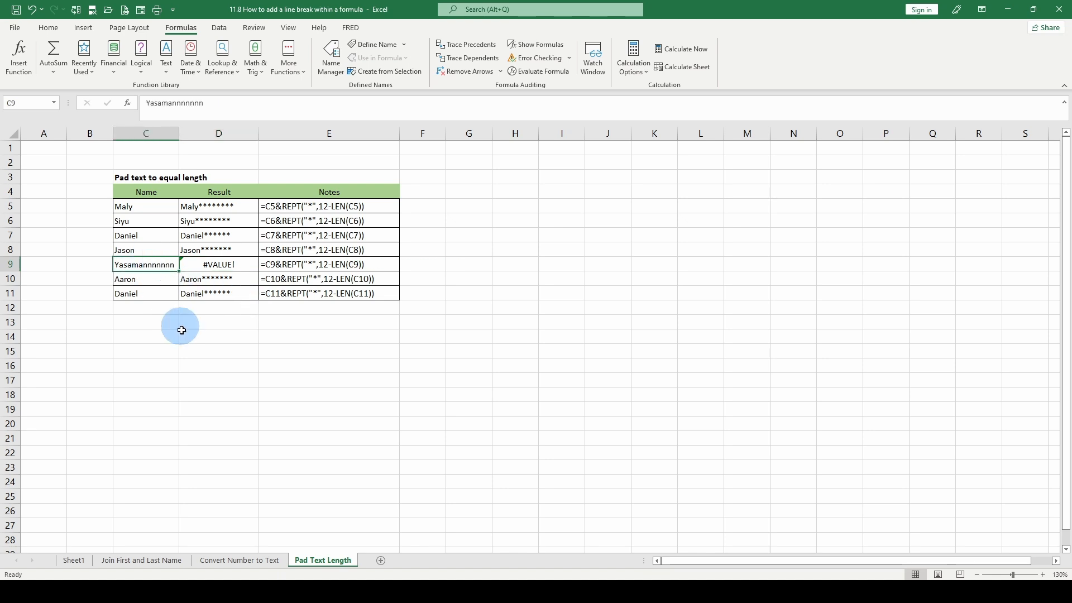
{"action": "left_click", "coordinate": [215, 103]}
{"action": "key", "text": "Return"}
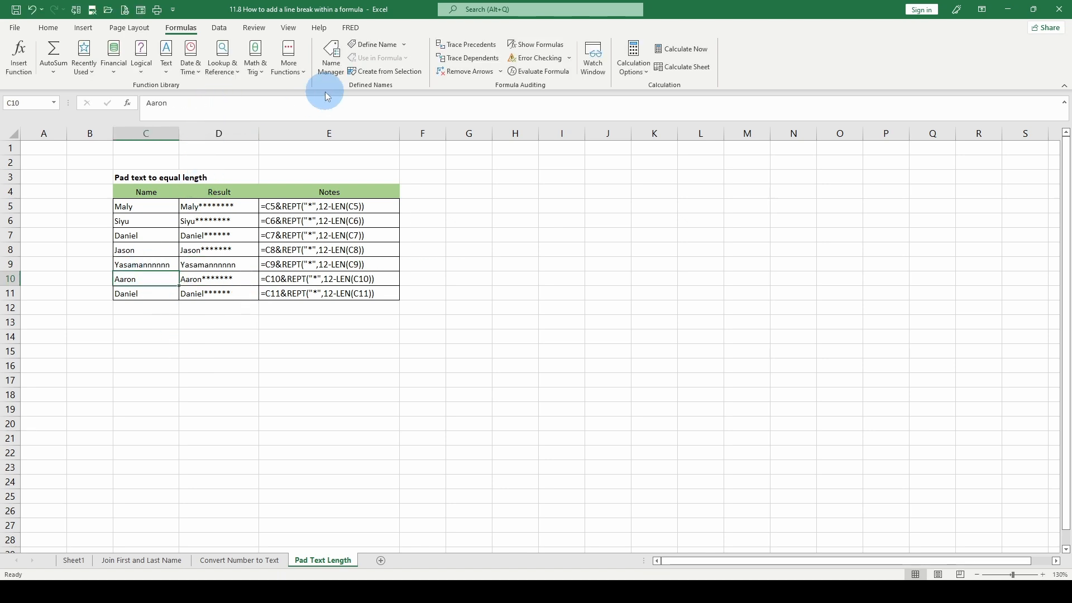
{"action": "key", "text": "Up"}
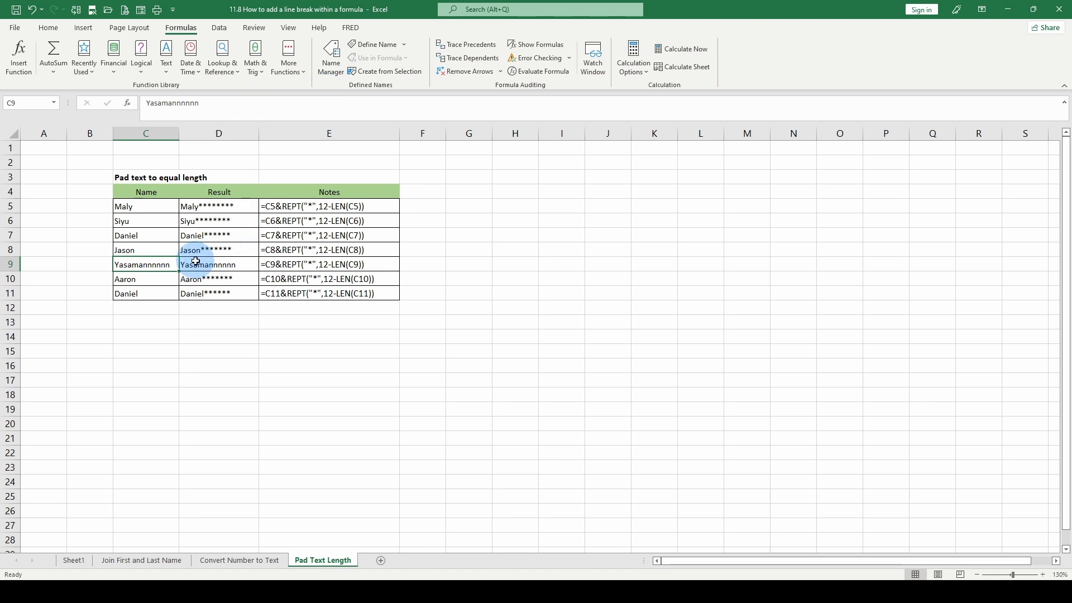
{"action": "left_click", "coordinate": [241, 262]}
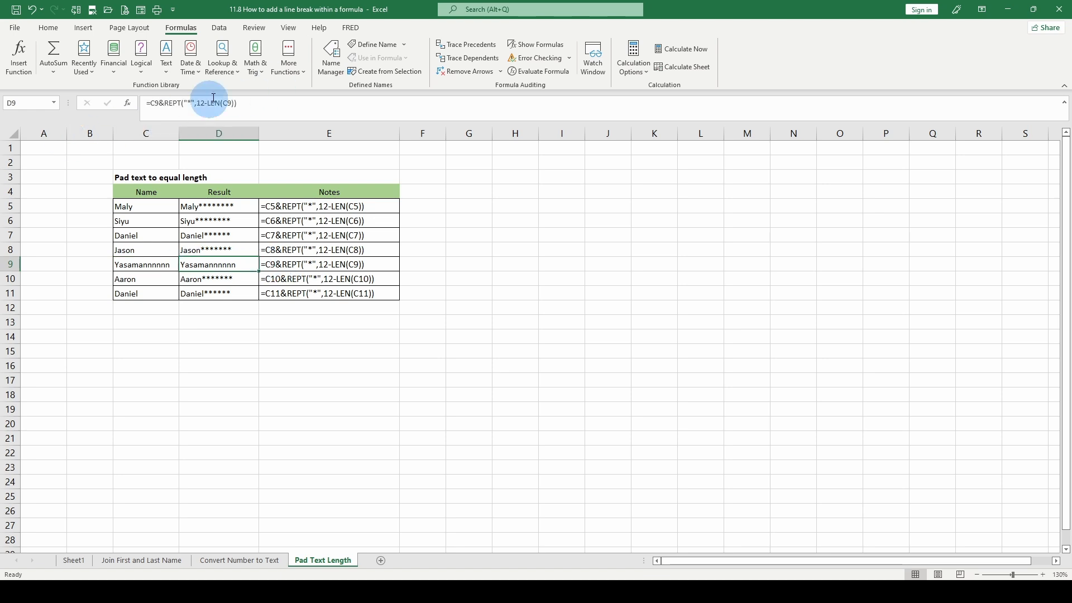
Remove one more trailing "n" from the name in cell C9 so that D9 pads it with an asterisk
{"action": "left_click", "coordinate": [144, 265]}
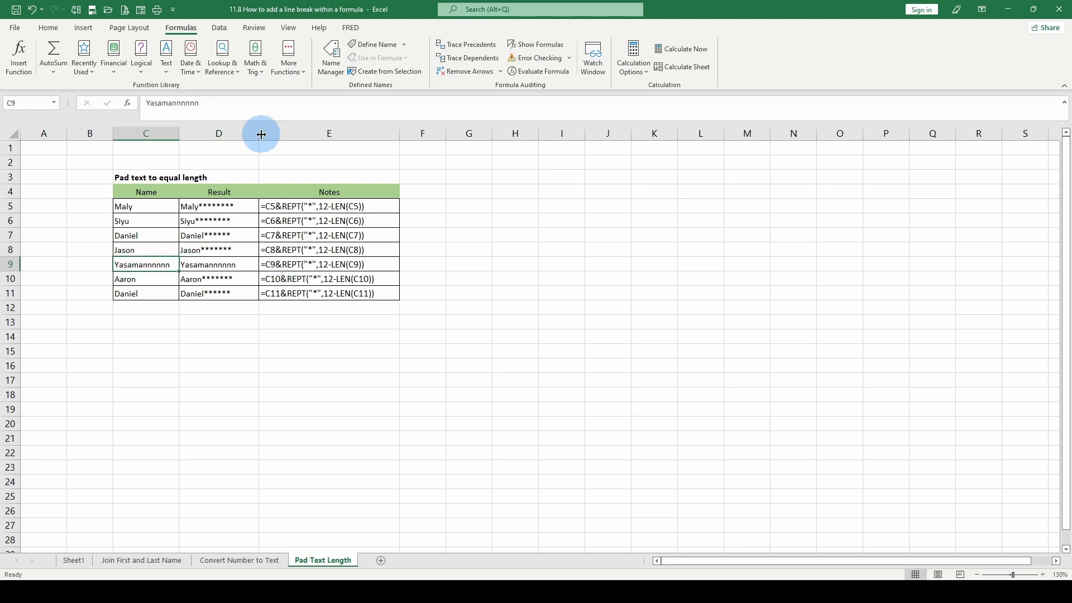
{"action": "left_click", "coordinate": [249, 106]}
{"action": "key", "text": "BackSpace"}
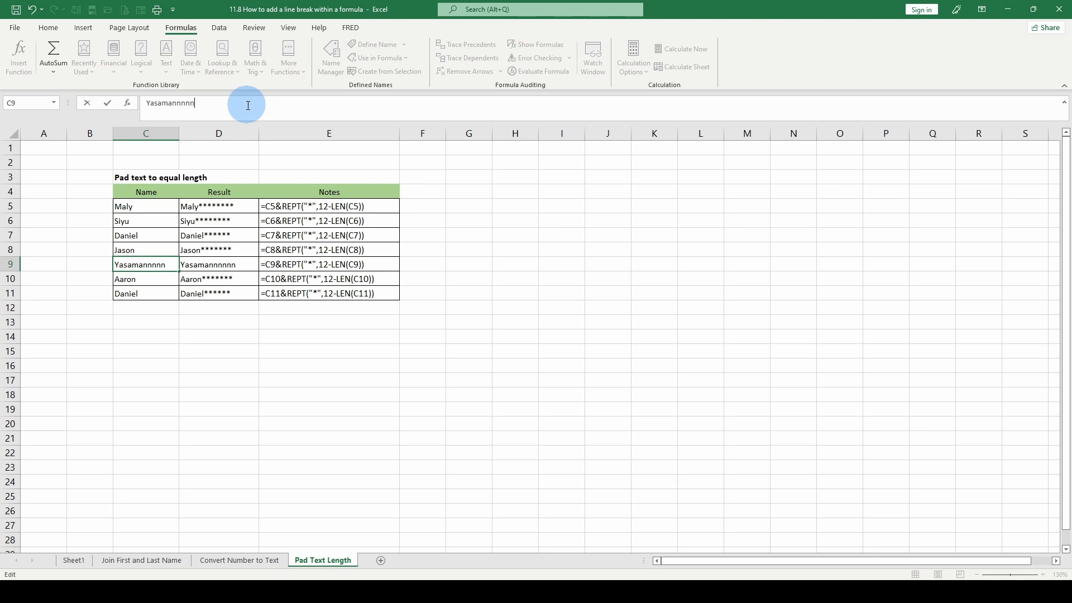
{"action": "key", "text": "Return"}
{"action": "key", "text": "Up"}
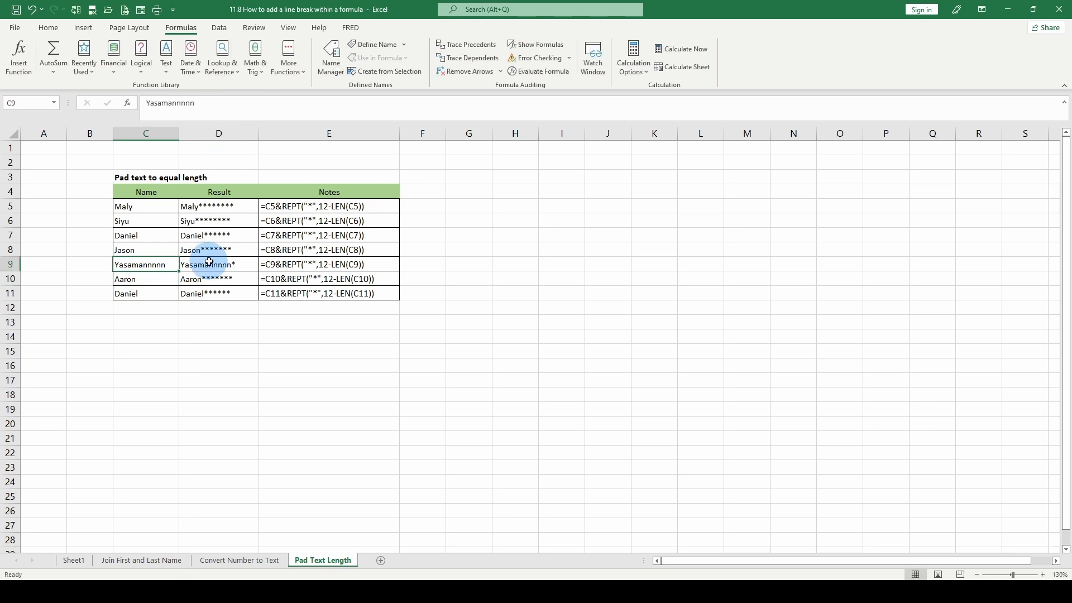